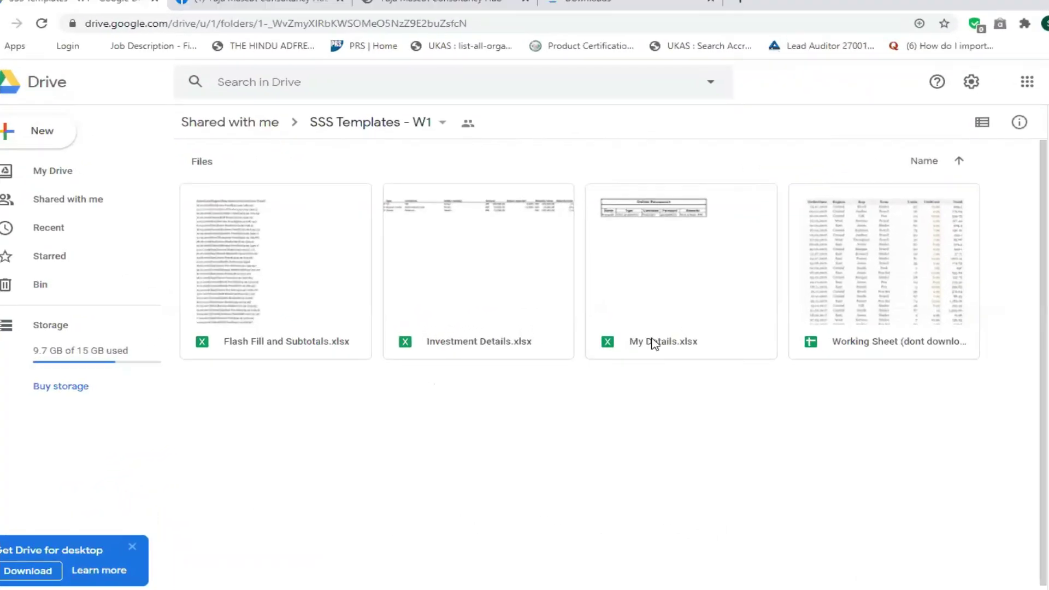
Step: Open My Details.xlsx from the local Shape Shifting Spreadsheets - W1 folder
click(680, 253)
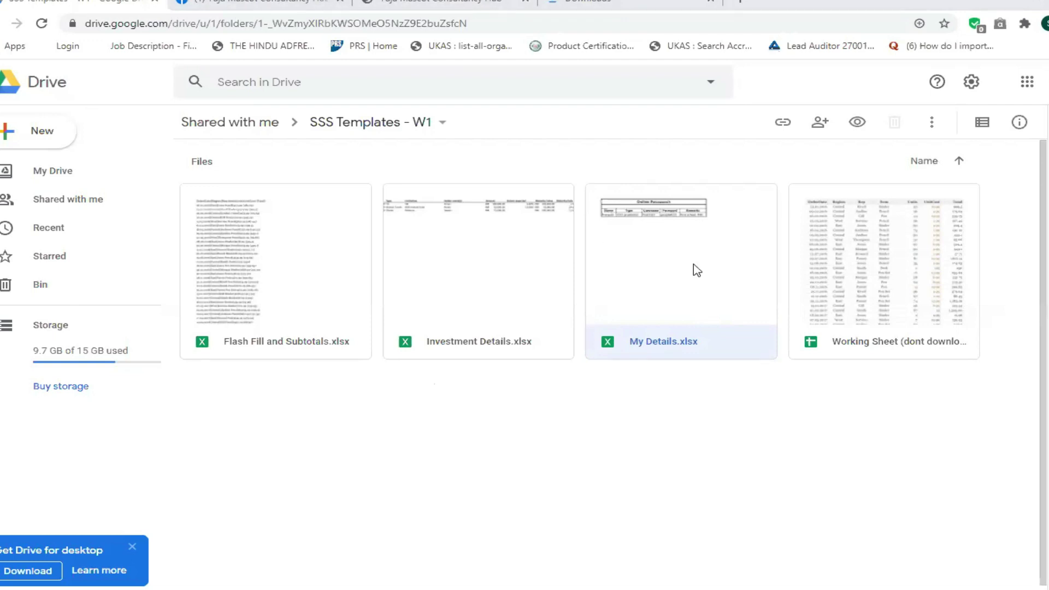
key(alt+Tab)
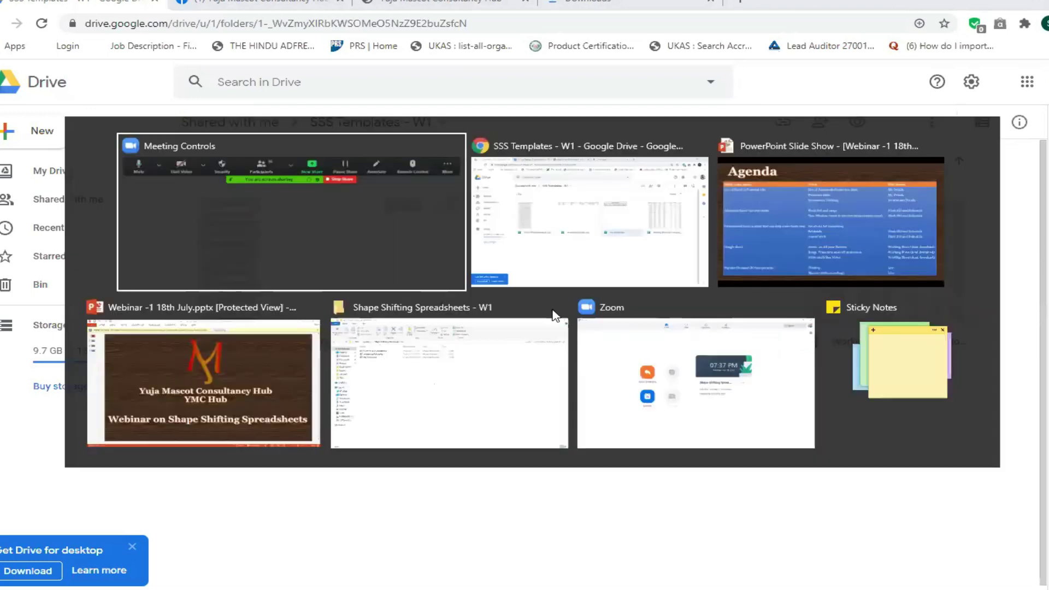
click(522, 378)
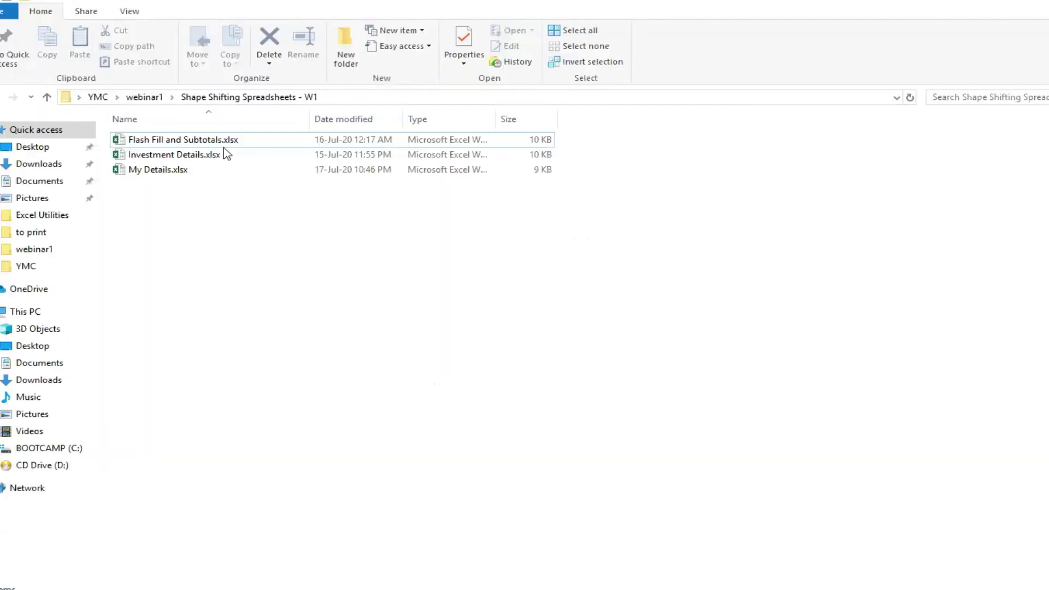
double_click(213, 170)
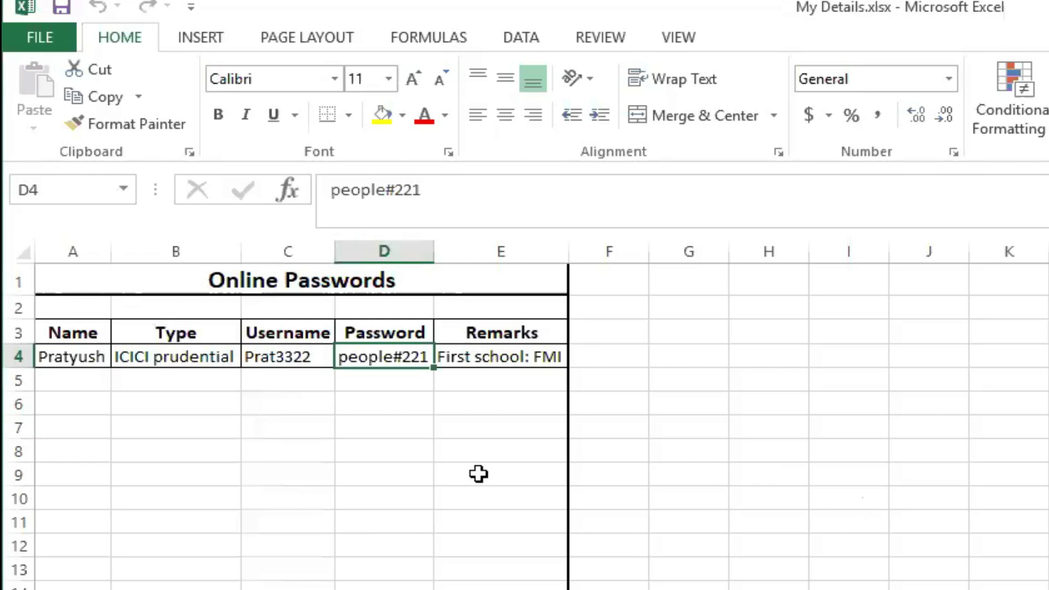
Step: Review the existing Online Passwords entry across its columns and move to empty cell A5
key(ctrl+Home)
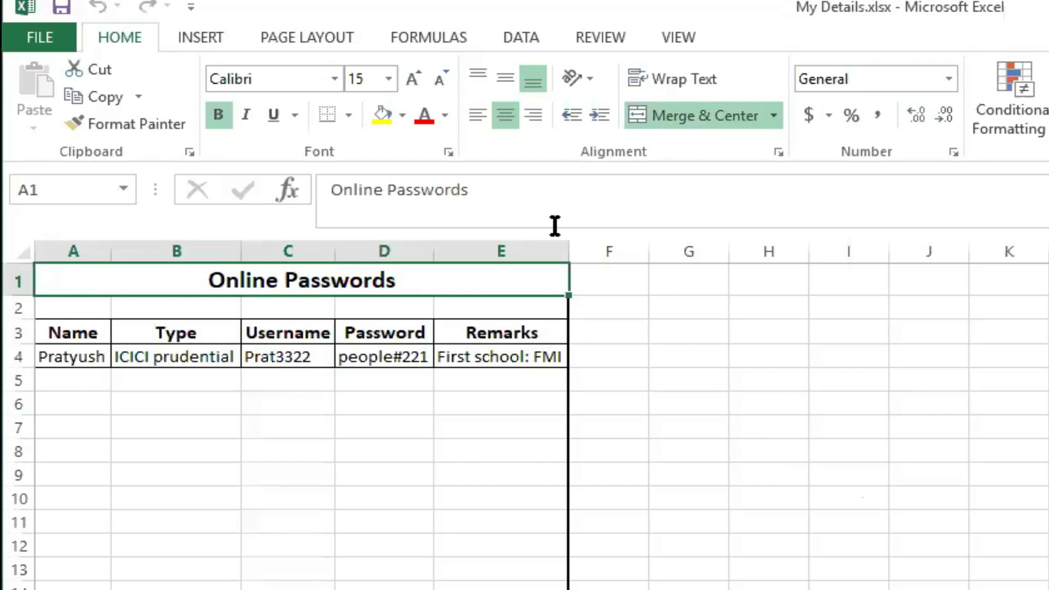
click(93, 382)
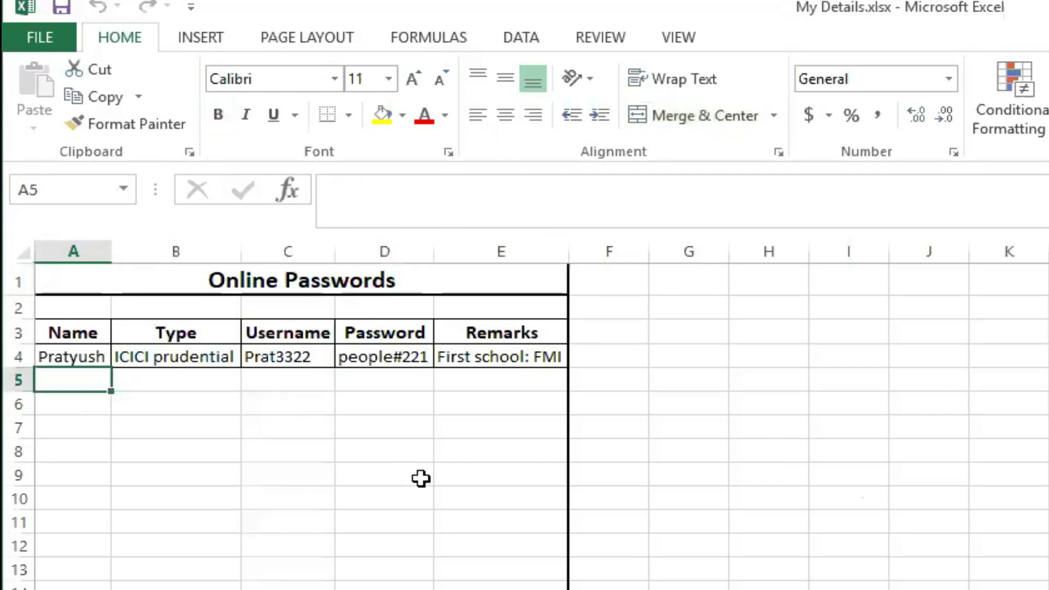
key(Up)
key(Right)
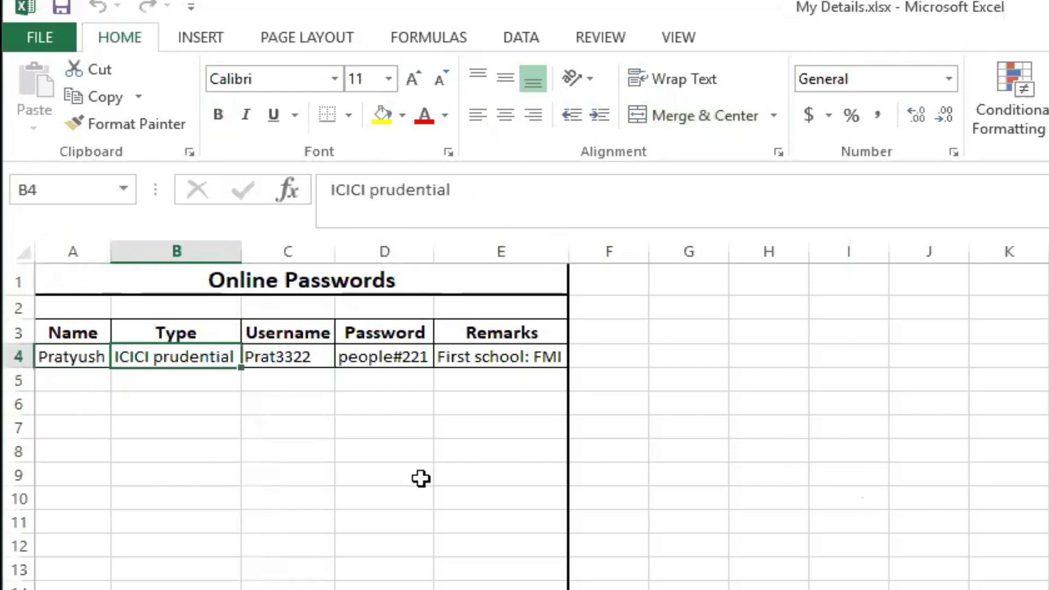
key(Right)
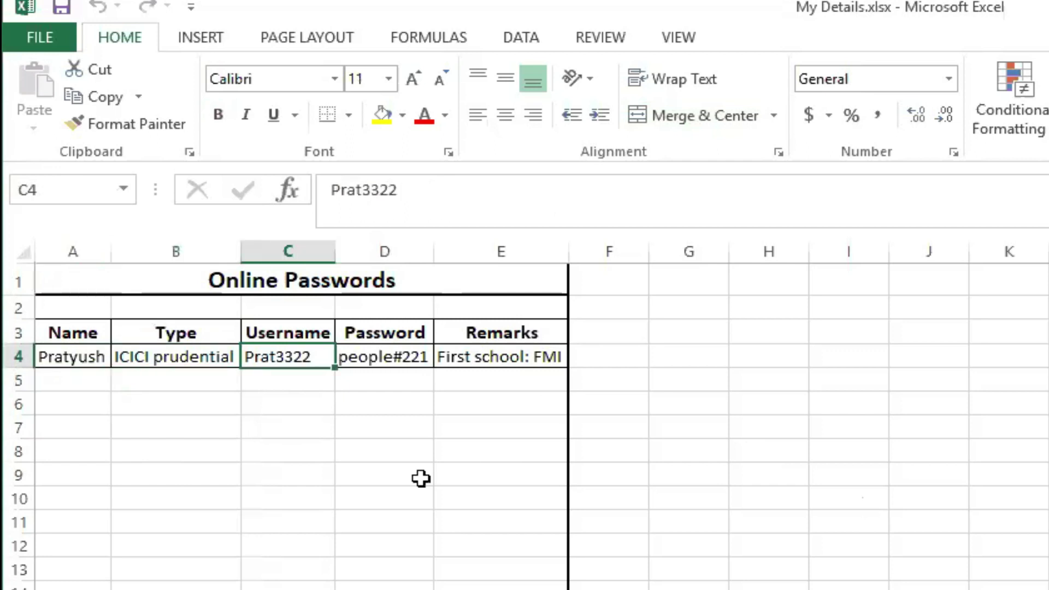
key(Right)
key(Right)
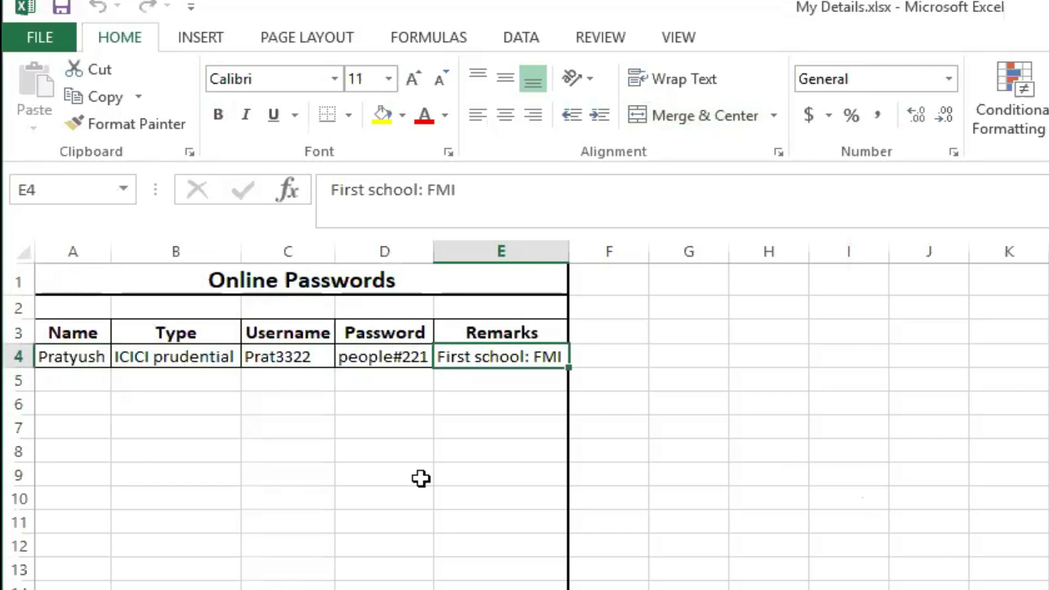
key(Down)
key(Left)
key(Left)
key(Left)
key(Left)
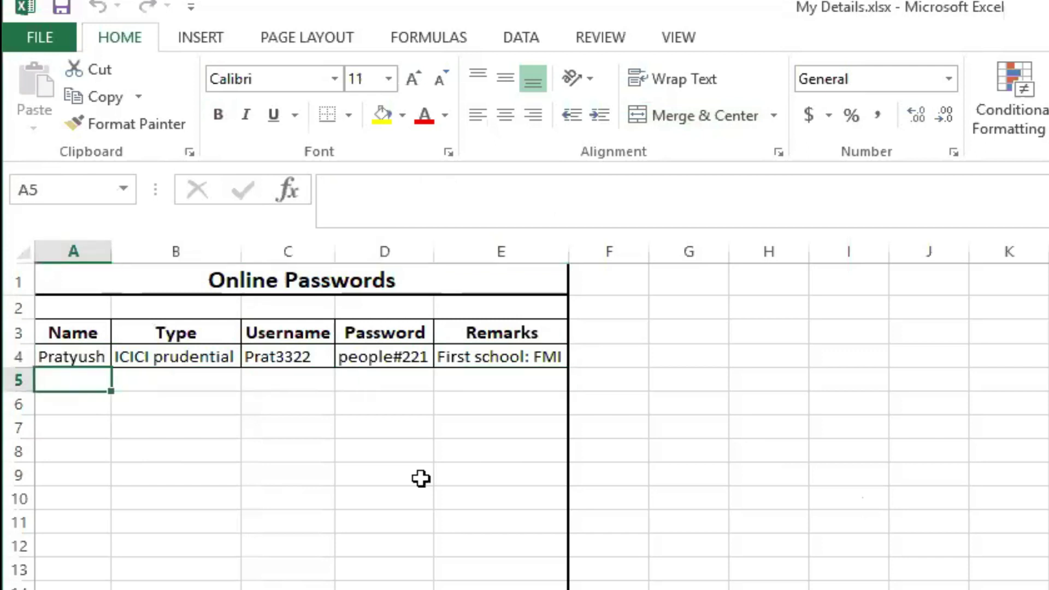
Step: Enter a new person's name in A5 under Name
text(Aman)
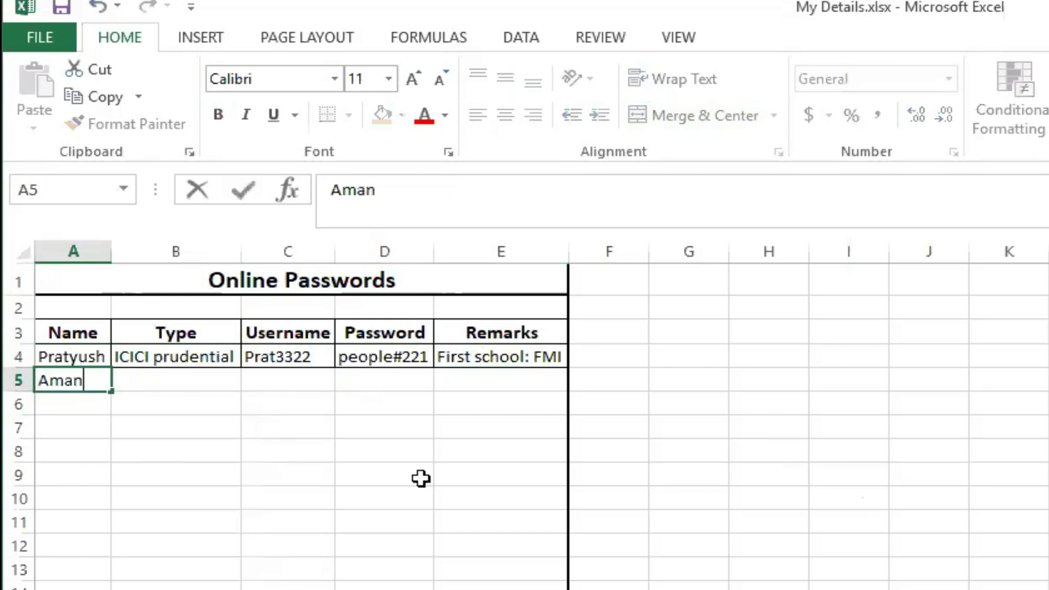
key(Return)
key(Up)
key(Right)
key(Down)
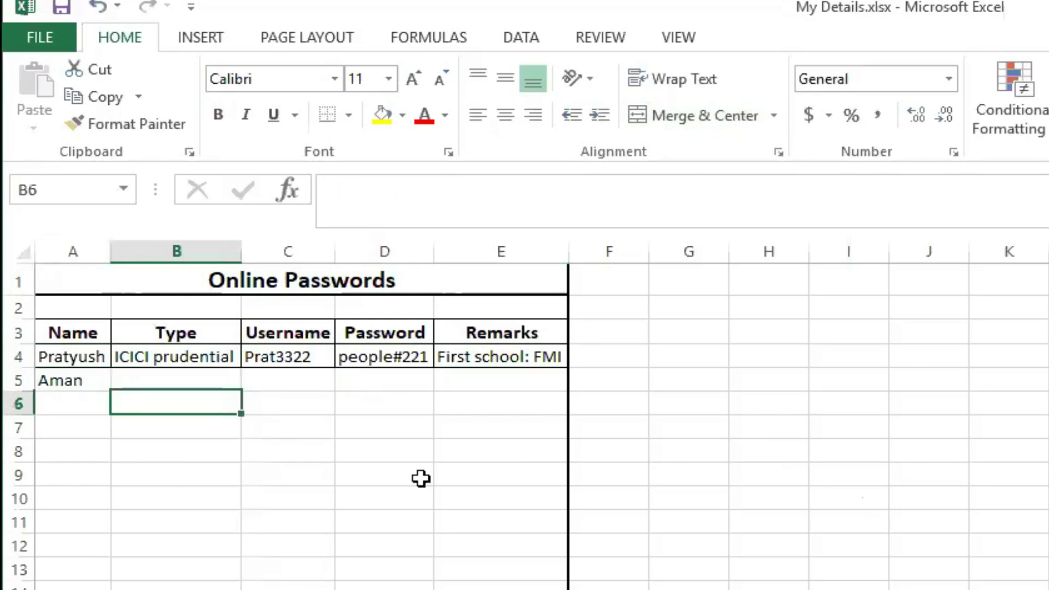
key(Up)
key(Left)
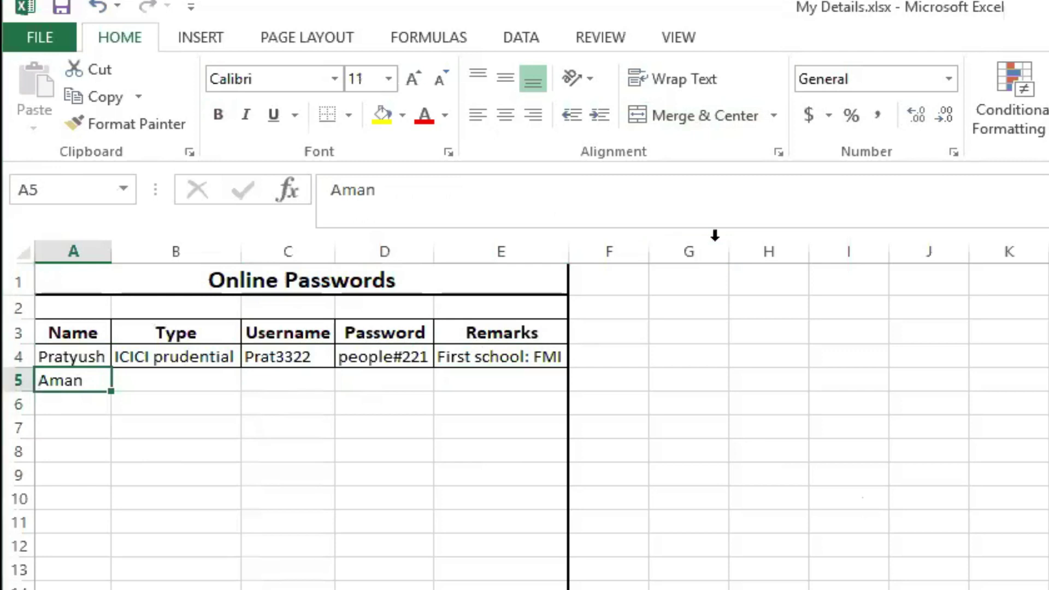
Step: Replace the name in A5 with a different person's name, fixing typos
click(85, 386)
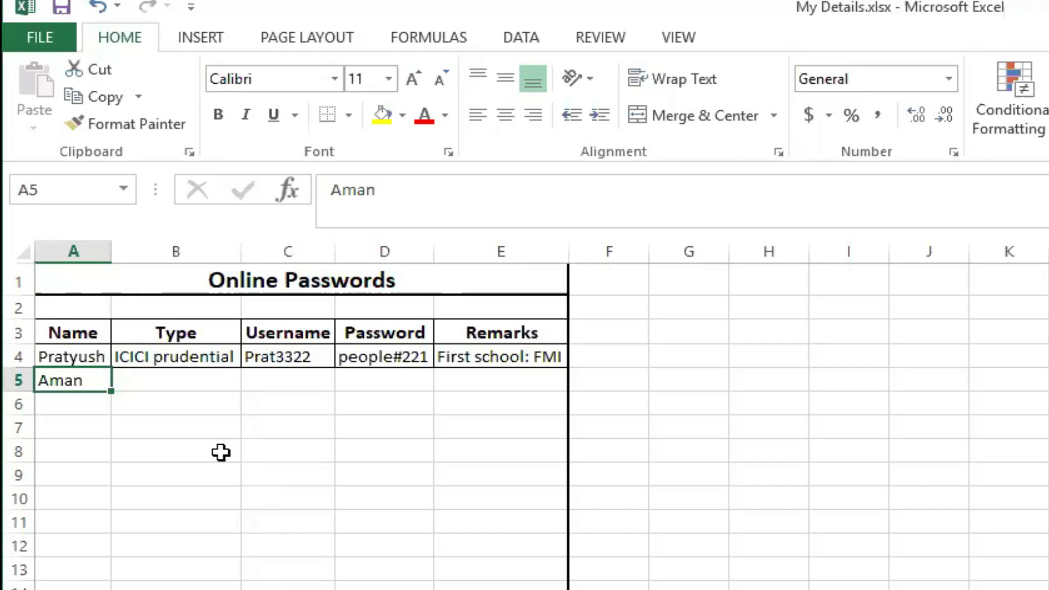
text(Muumy)
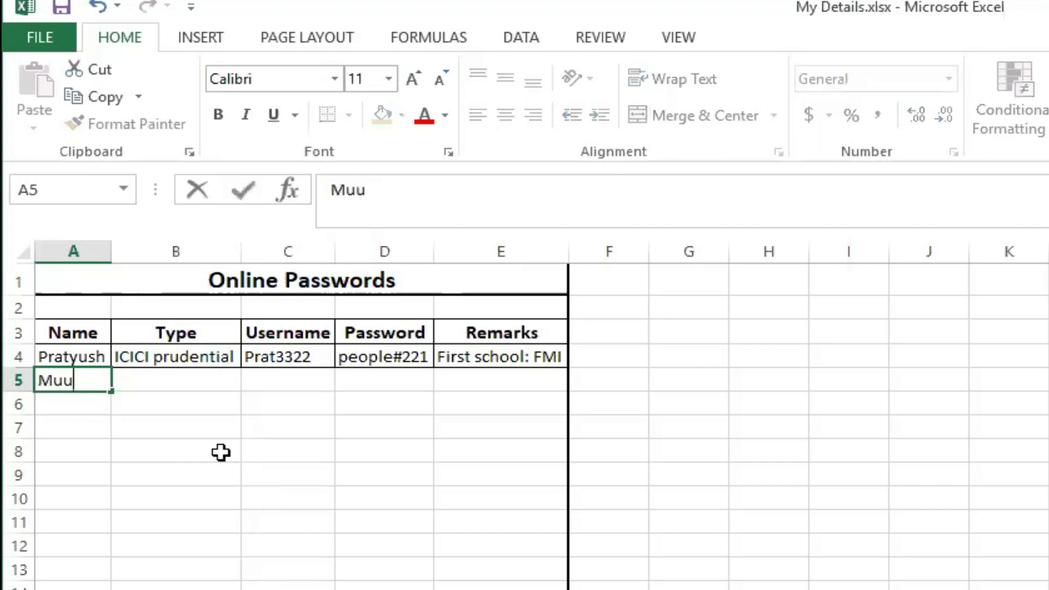
key(BackSpace)
key(BackSpace)
key(BackSpace)
text(mm)
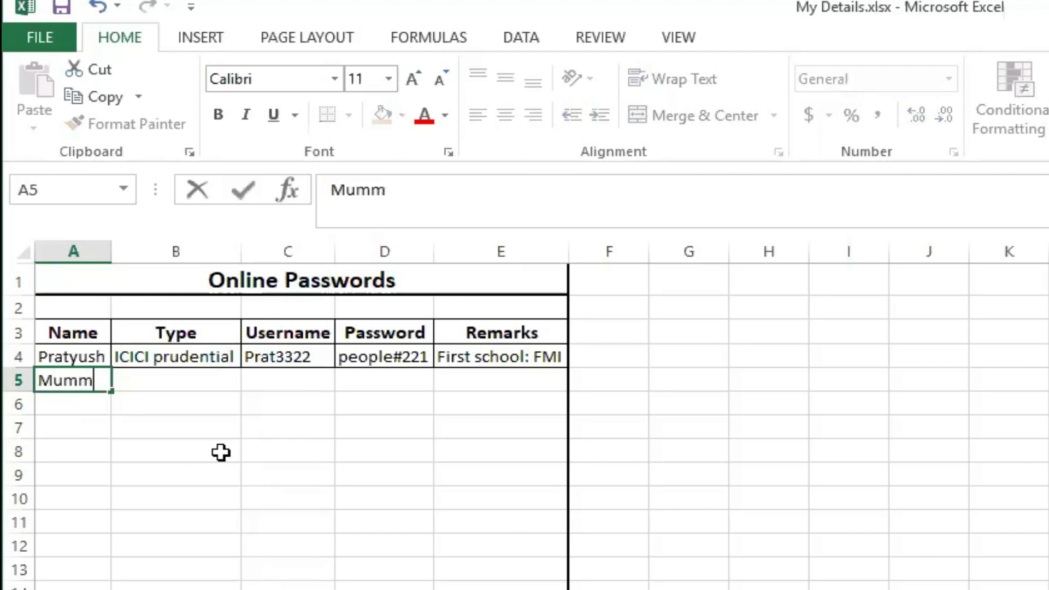
text(u)
key(BackSpace)
text(y)
key(Return)
Step: Enter LIC as the Type in B5 and the account username in C5
key(Up)
key(Right)
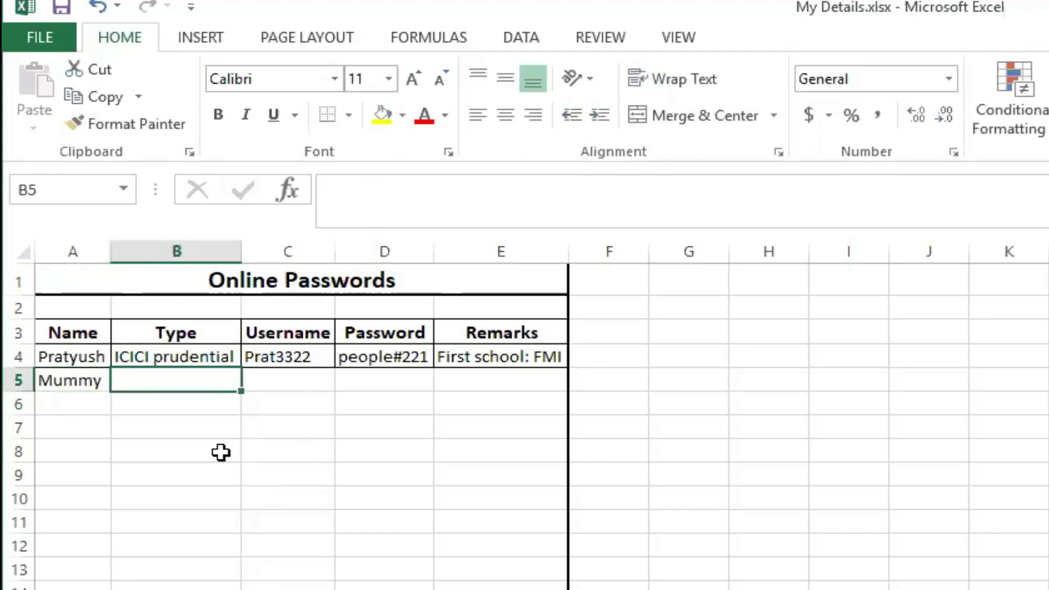
text(LIC)
key(Return)
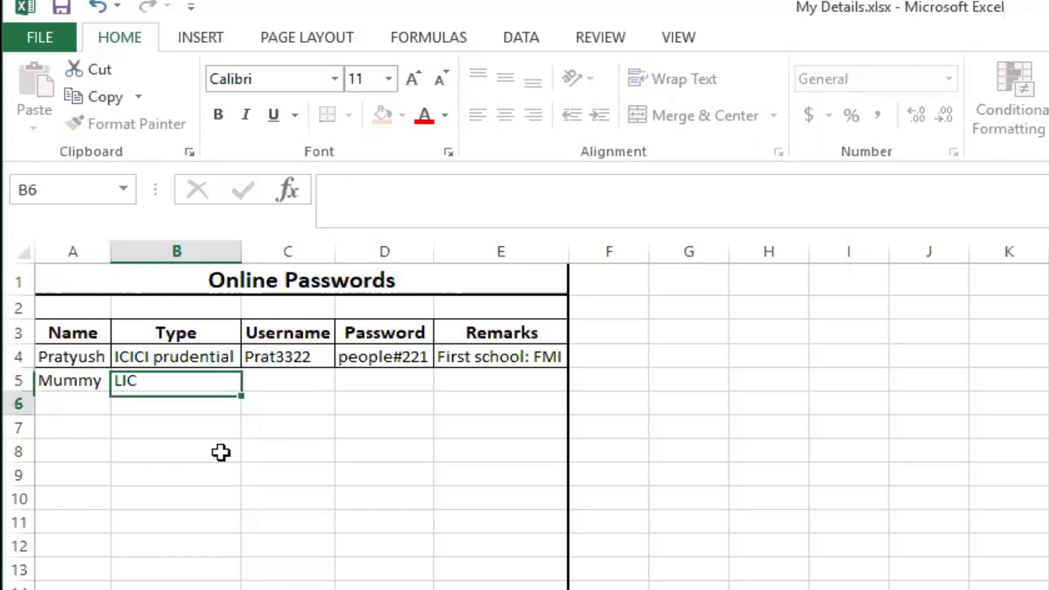
key(Up)
key(Right)
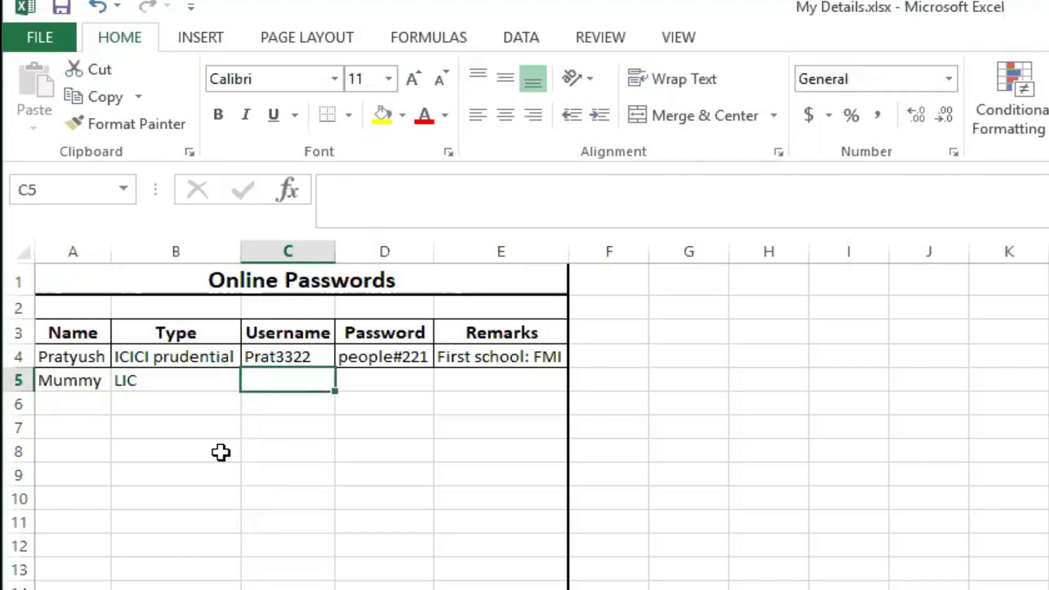
text(T)
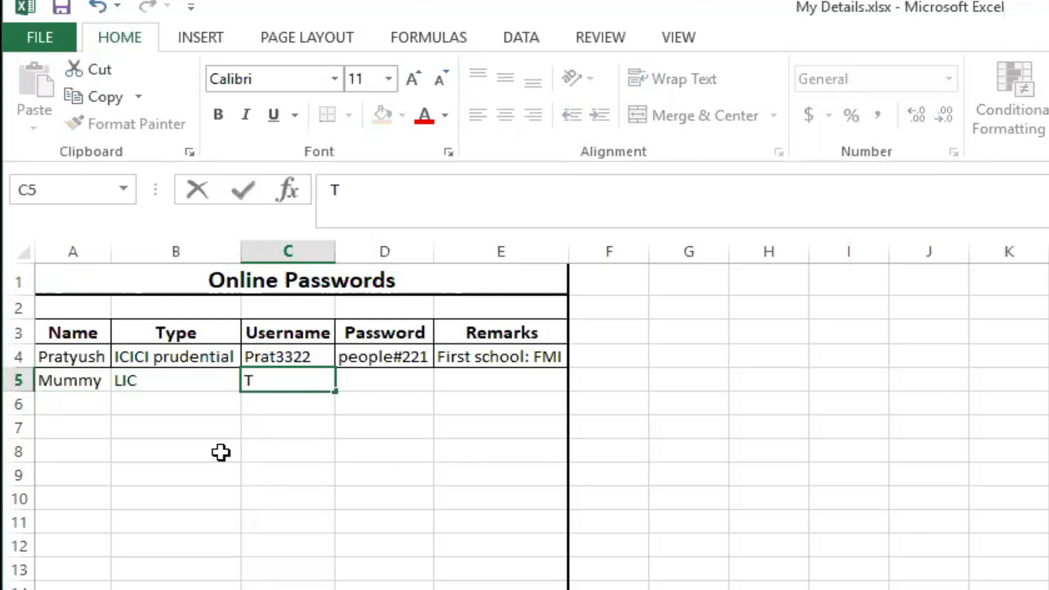
text(anisha)
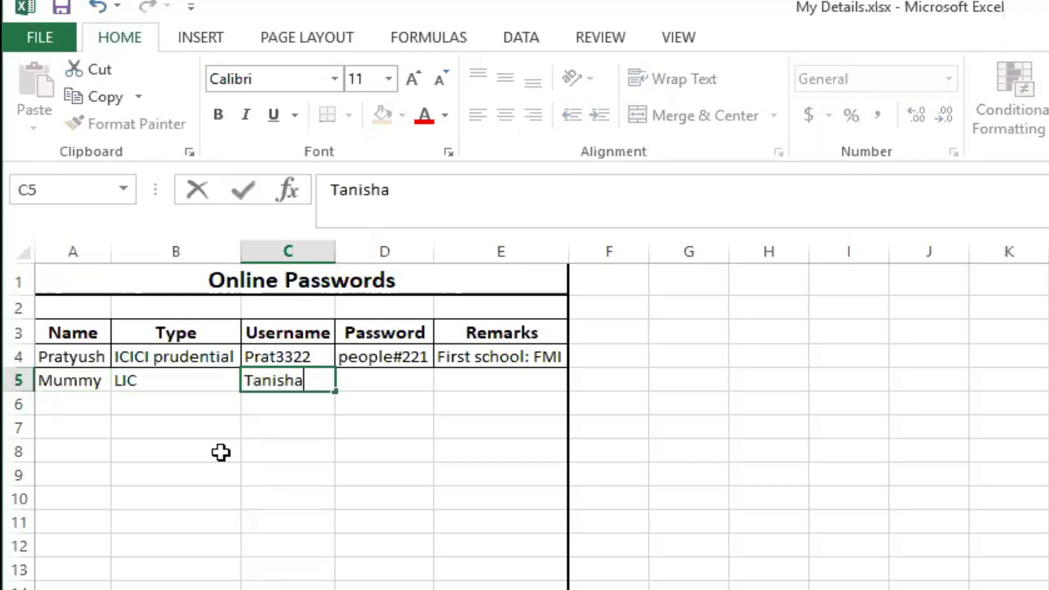
text(123)
key(Return)
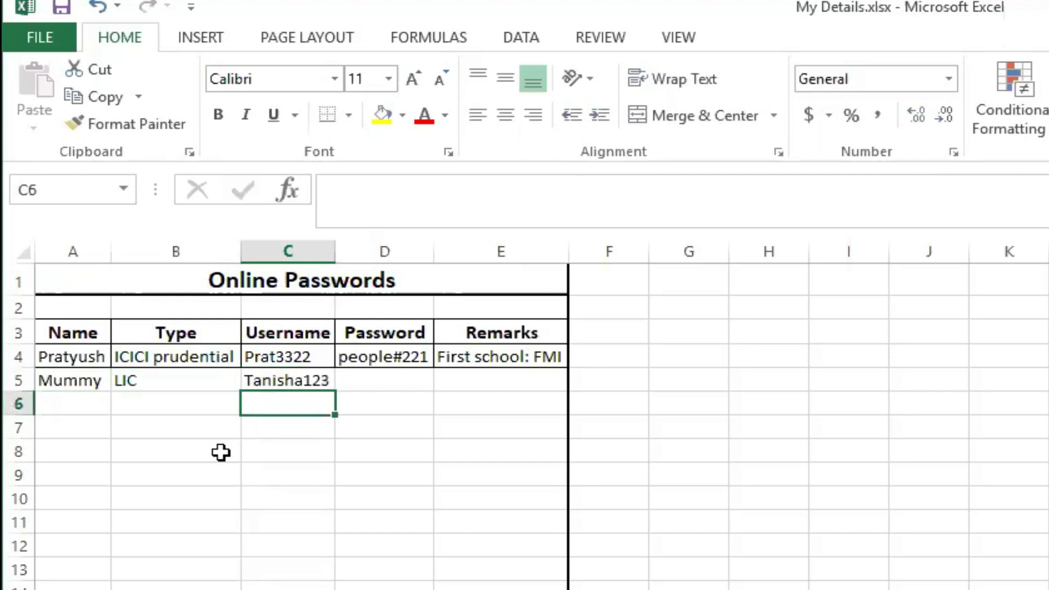
Step: Enter the account password in cell D5
click(386, 377)
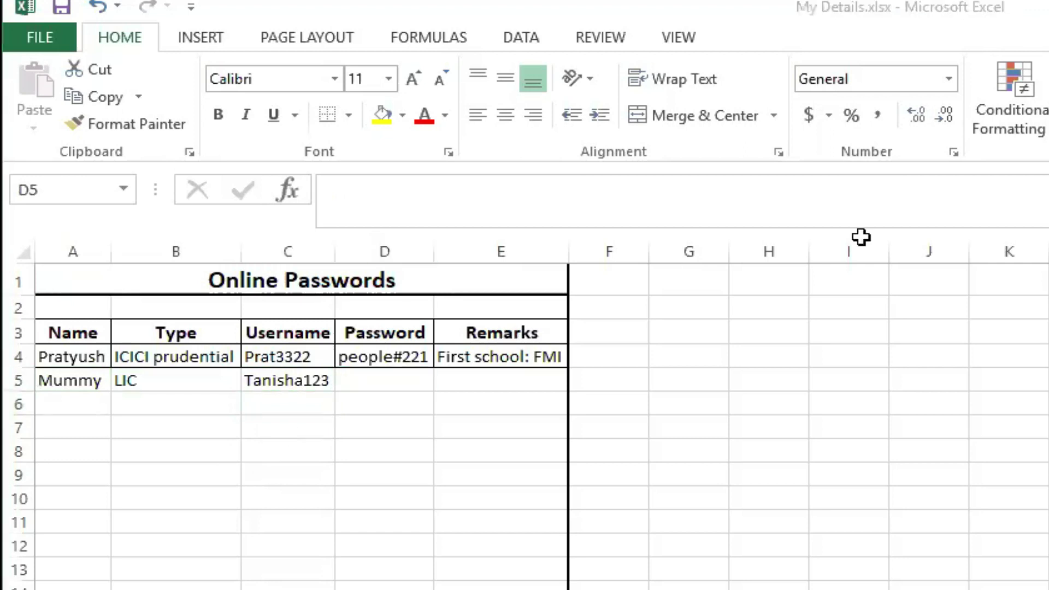
click(386, 380)
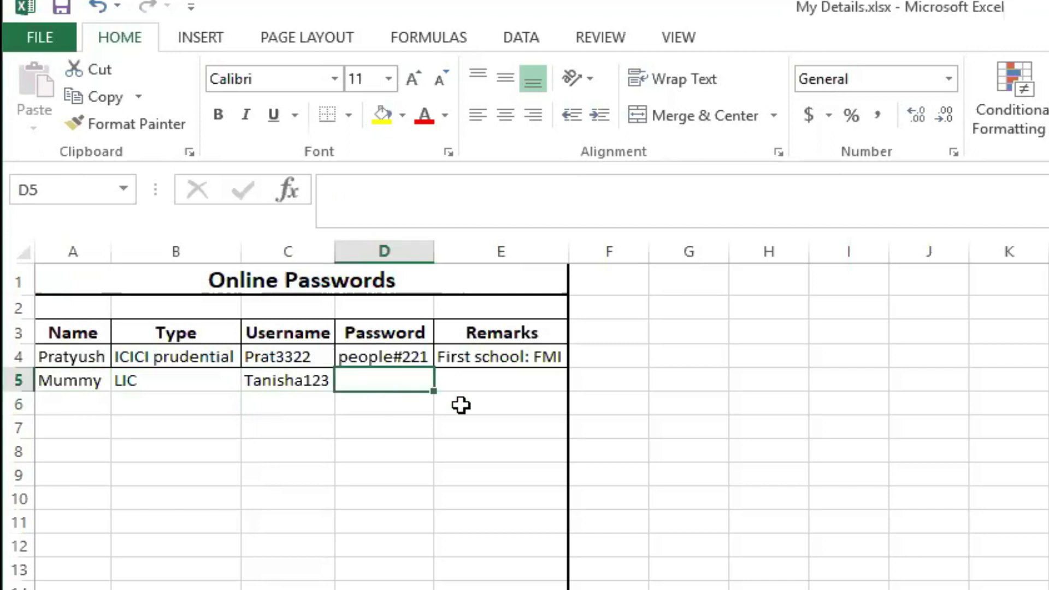
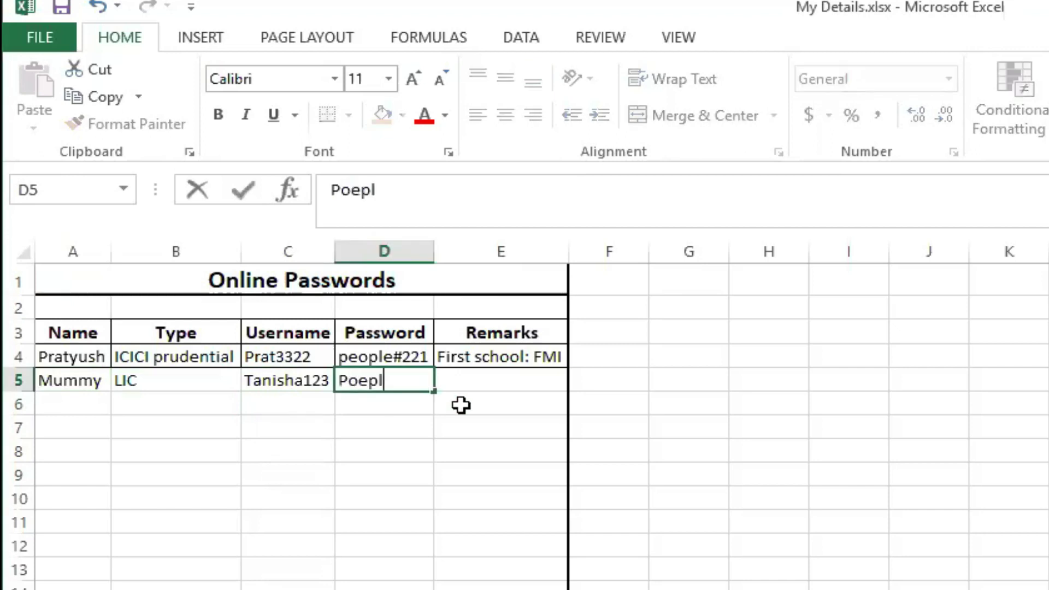
key(Return)
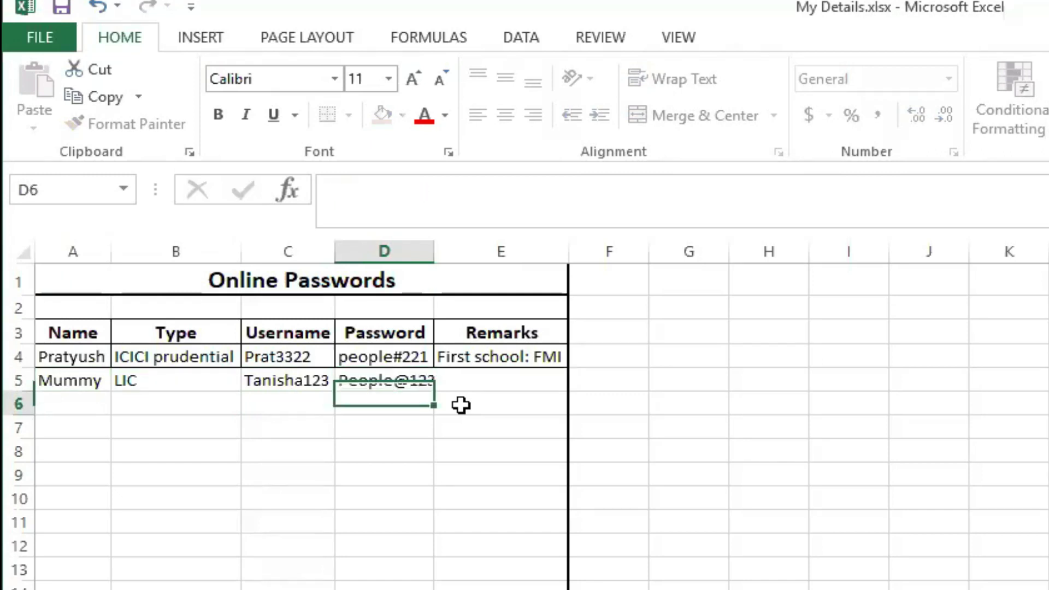
Step: Copy row 4's remark into E5 with Ctrl+D and autofit column D
key(Up)
key(Right)
key(ctrl+d)
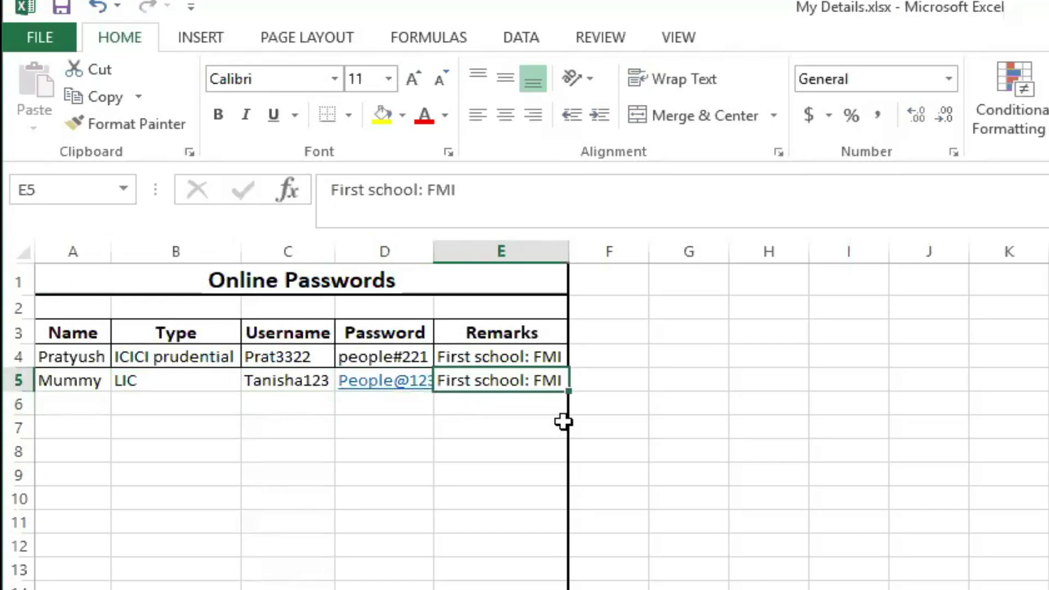
double_click(430, 253)
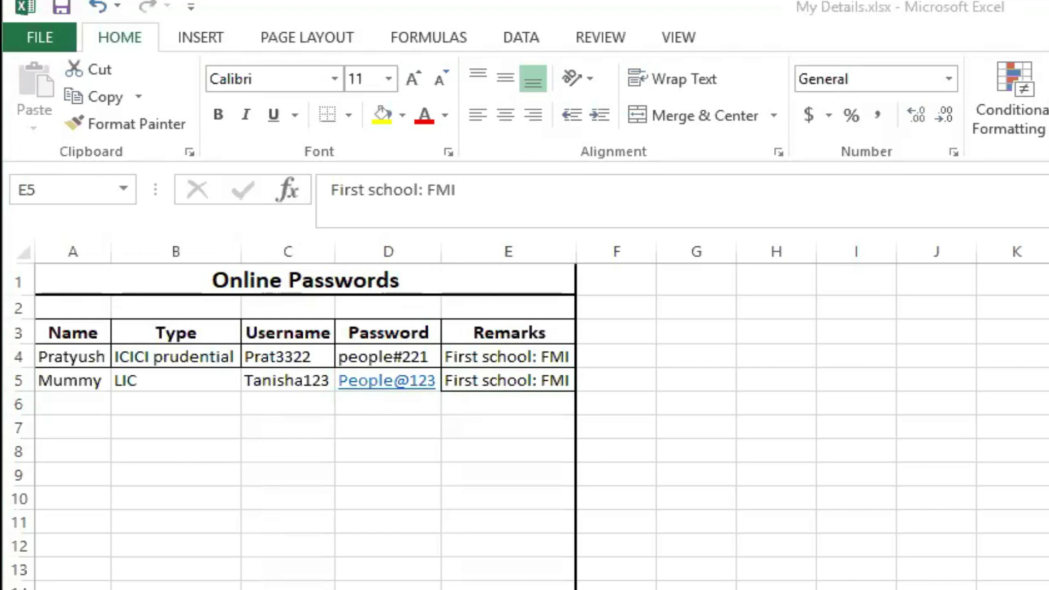
key(alt+Tab)
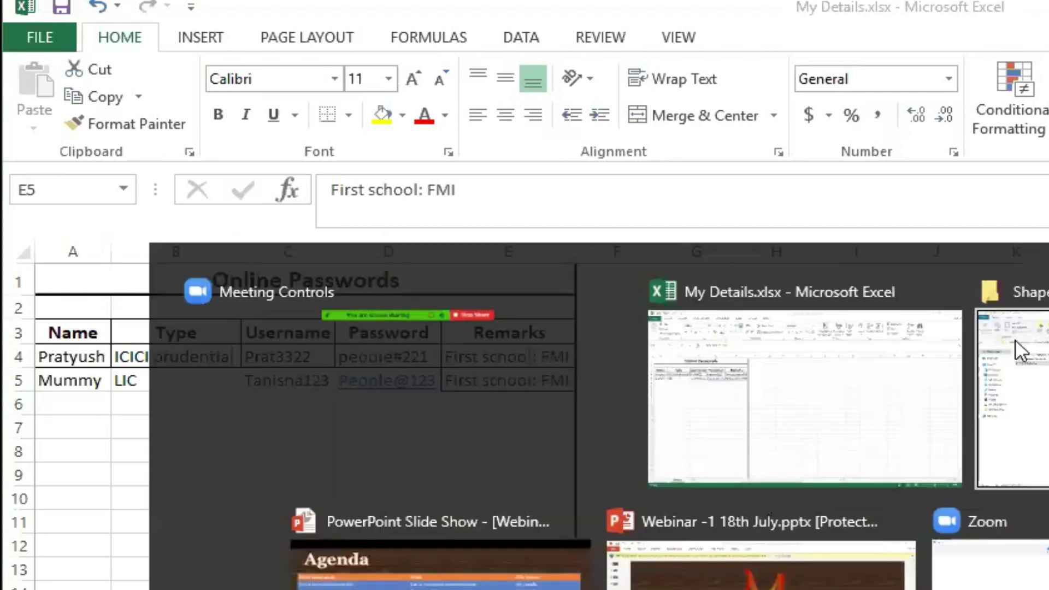
Step: Switch from Google Drive back to the Excel window with My Details.xlsx
click(1014, 339)
click(886, 50)
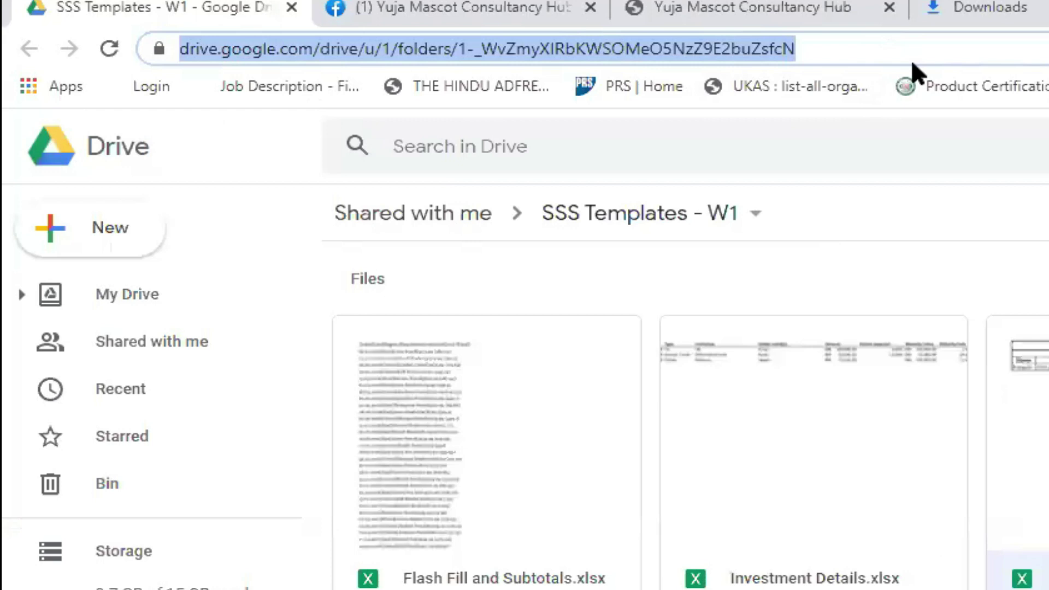
key(alt+Tab)
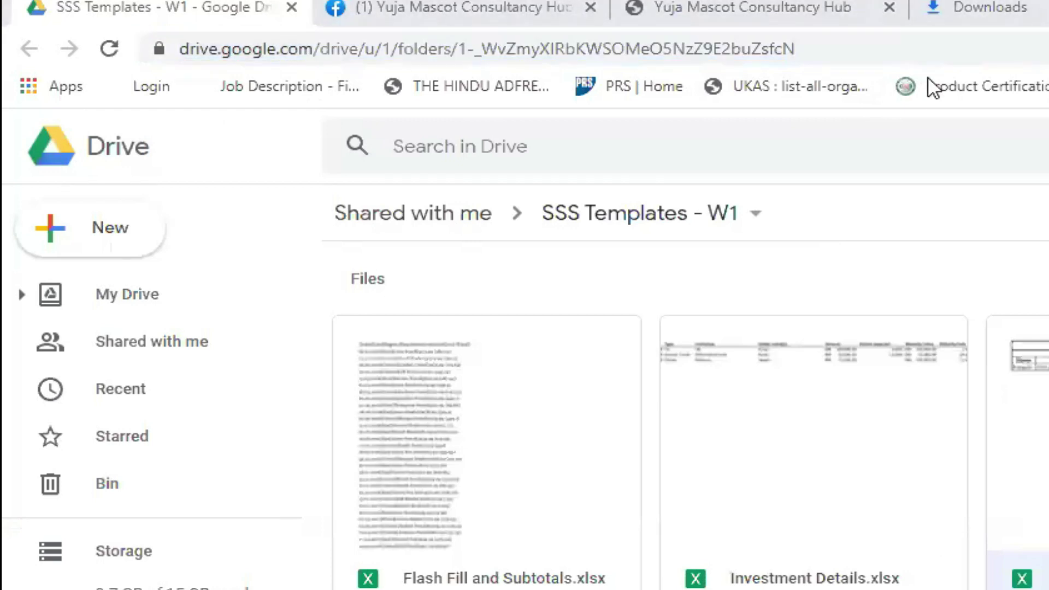
key(alt+Tab)
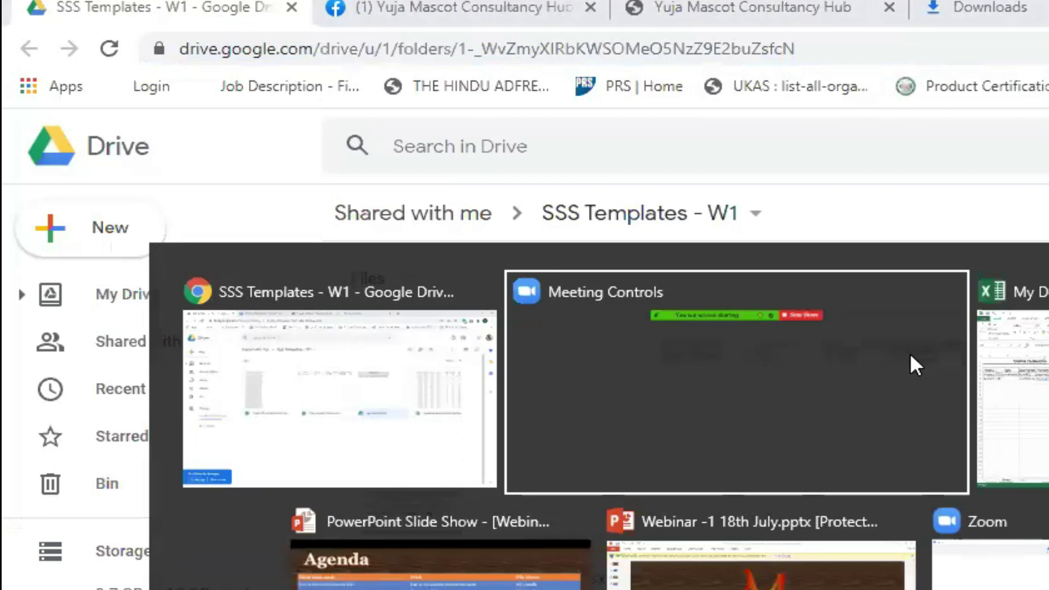
key(alt+Tab)
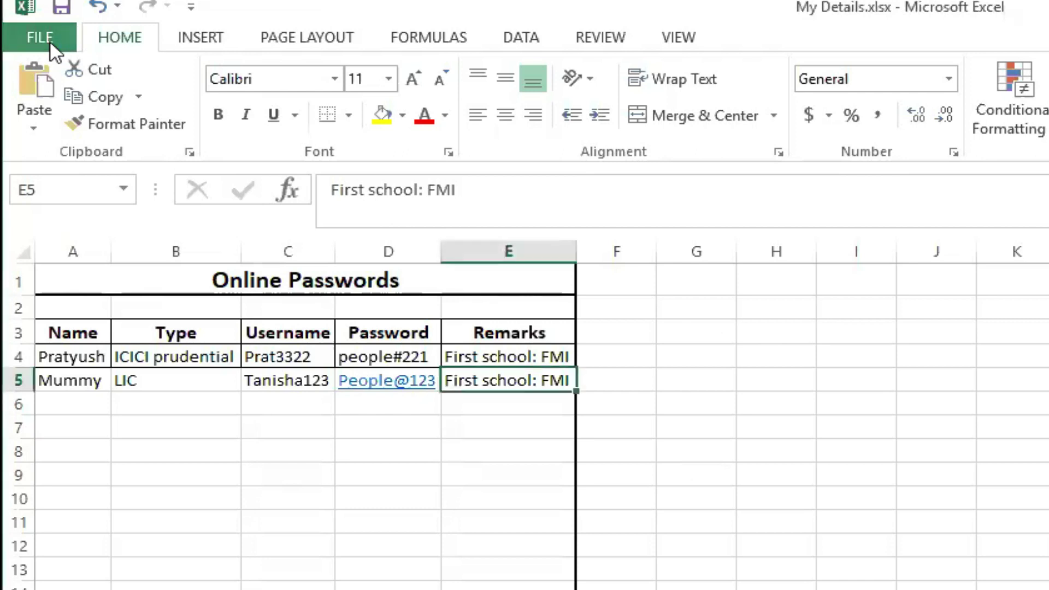
Step: Save As to the current folder, renaming the file to My Details_1.xlsx
click(51, 44)
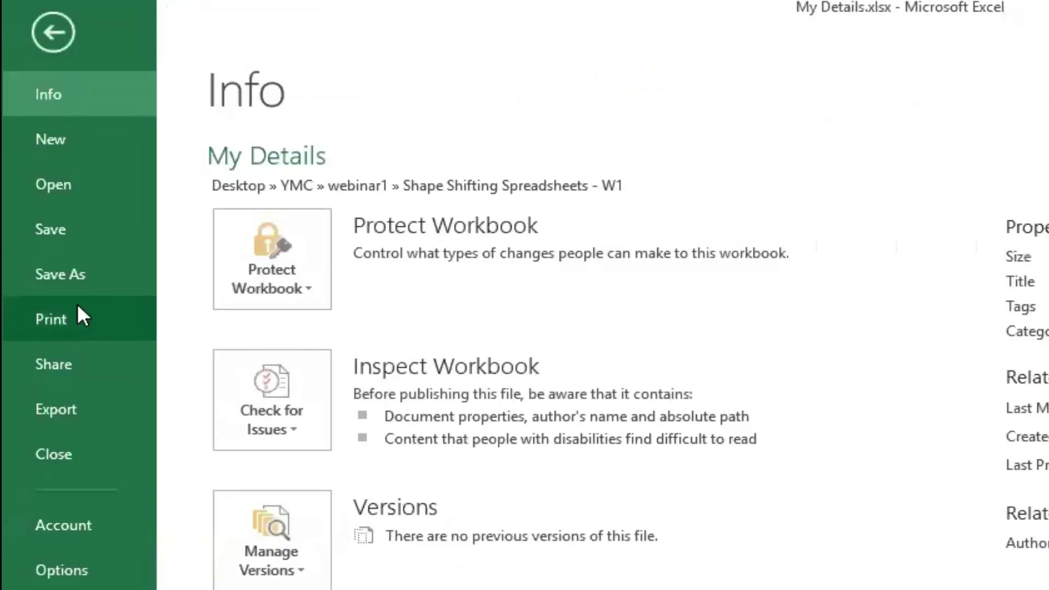
click(84, 278)
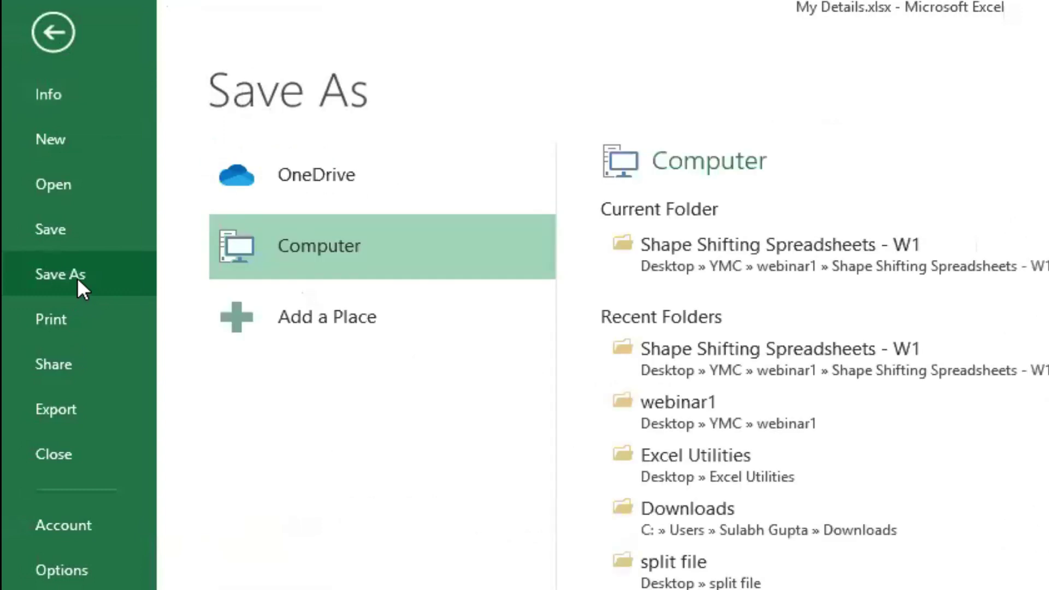
click(730, 261)
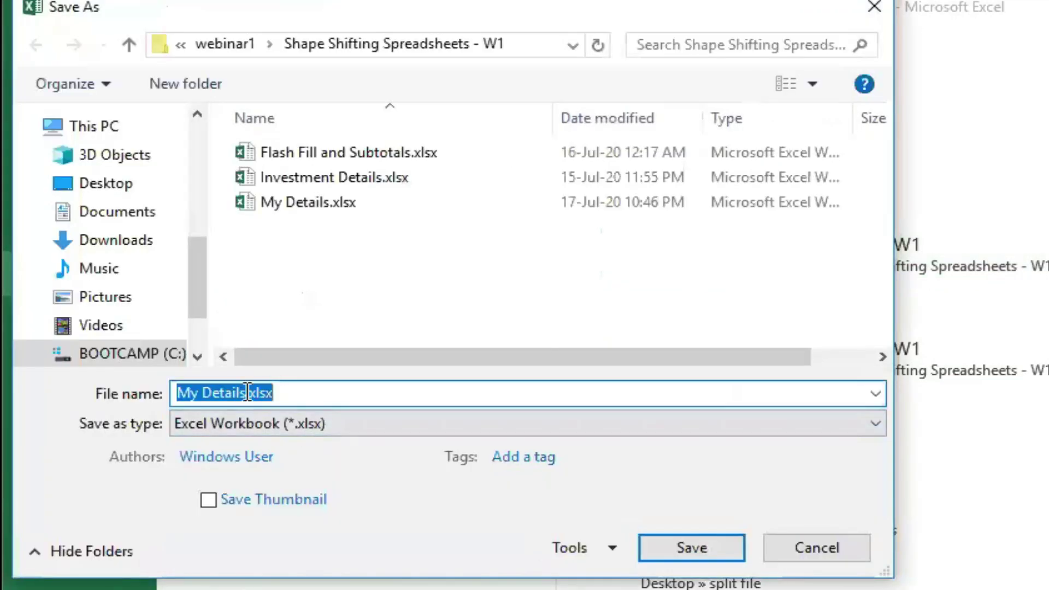
click(248, 392)
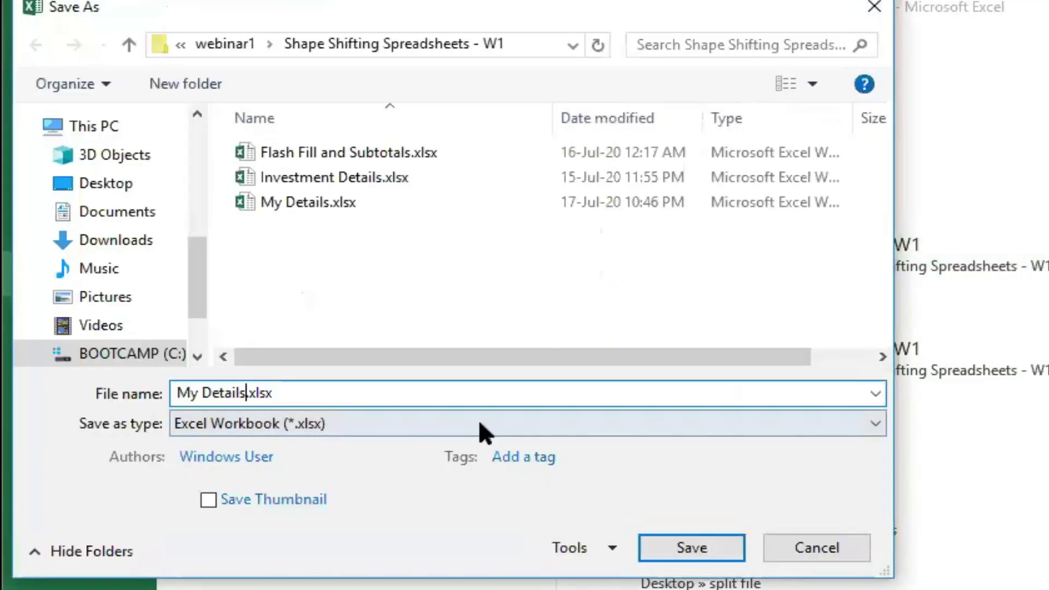
text(_1)
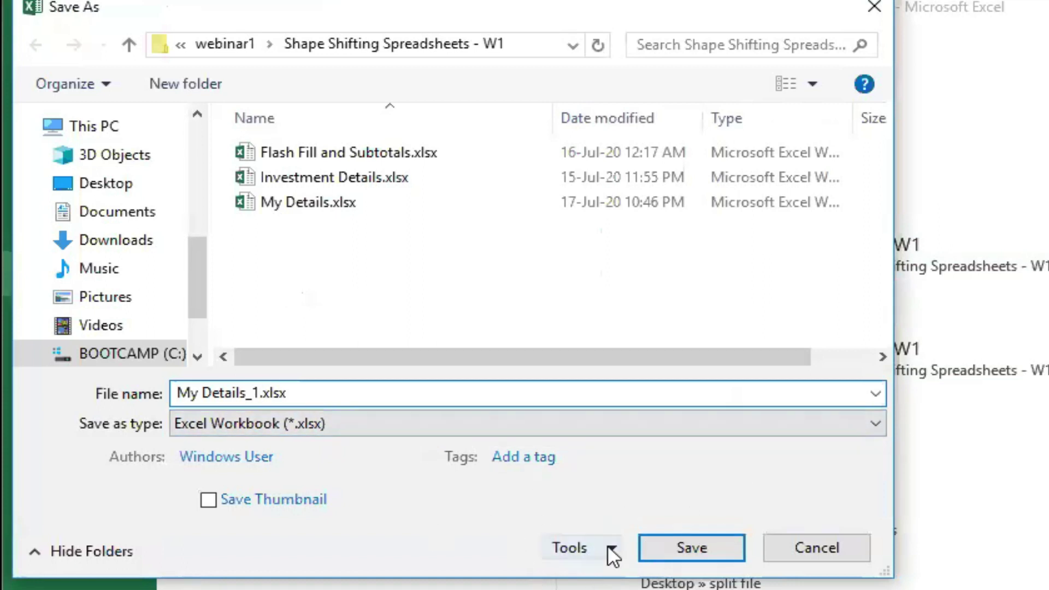
click(611, 549)
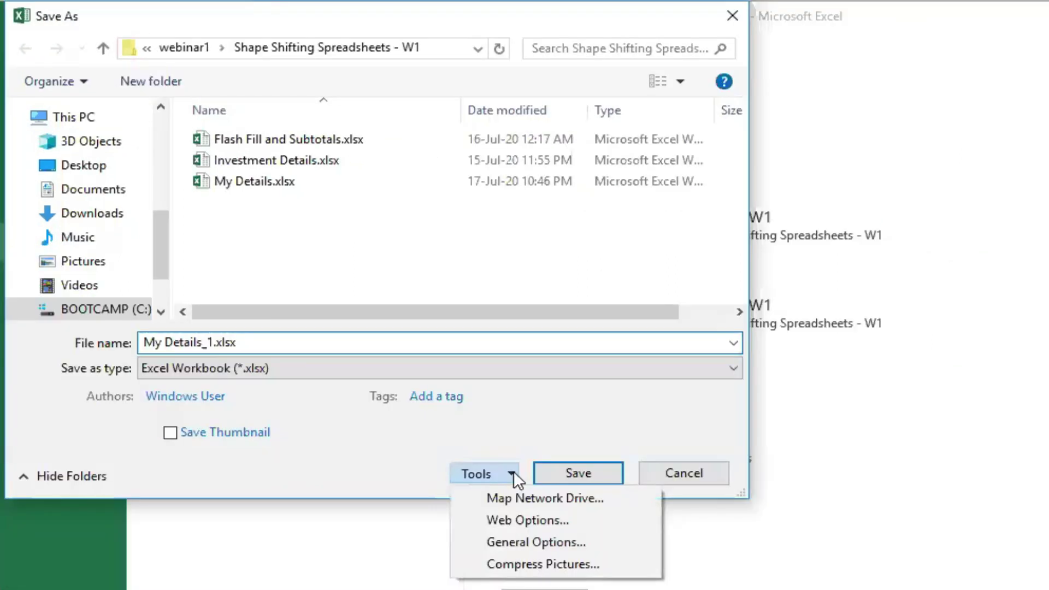
Step: In General Options, set and confirm both a password to open and a password to modify
click(541, 546)
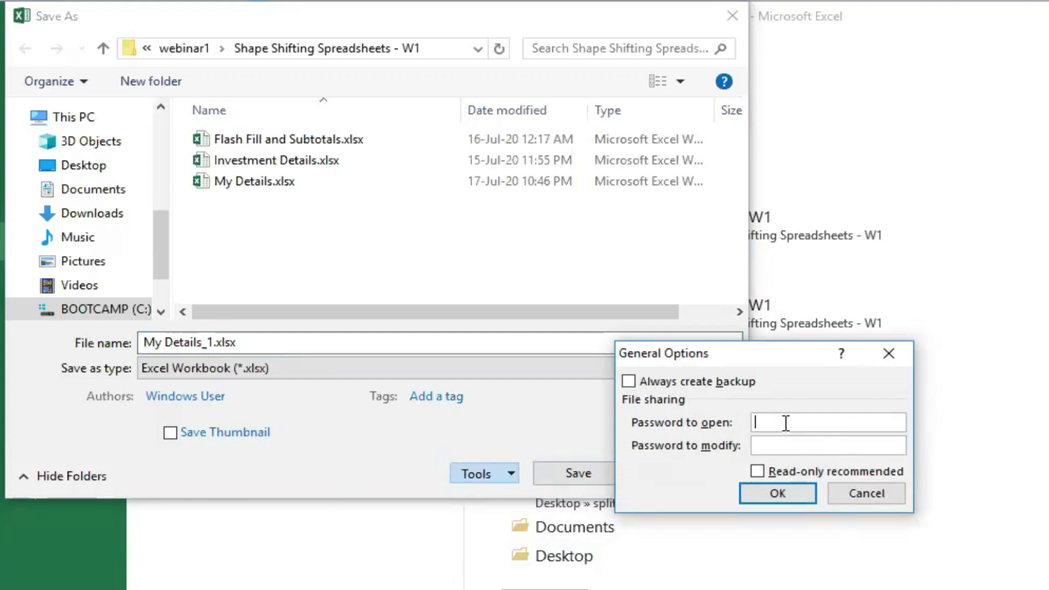
click(784, 443)
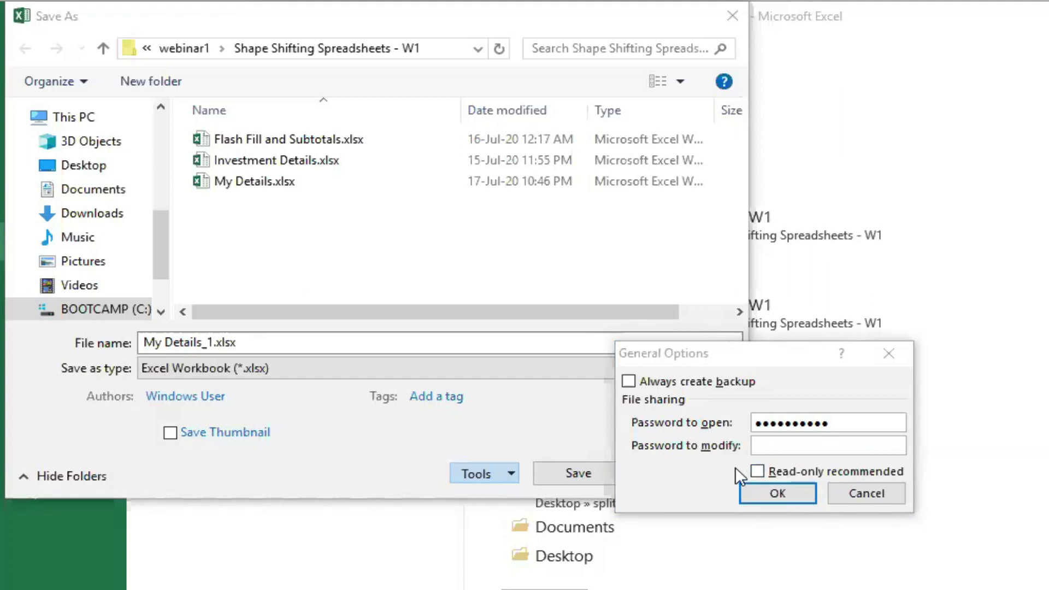
click(854, 447)
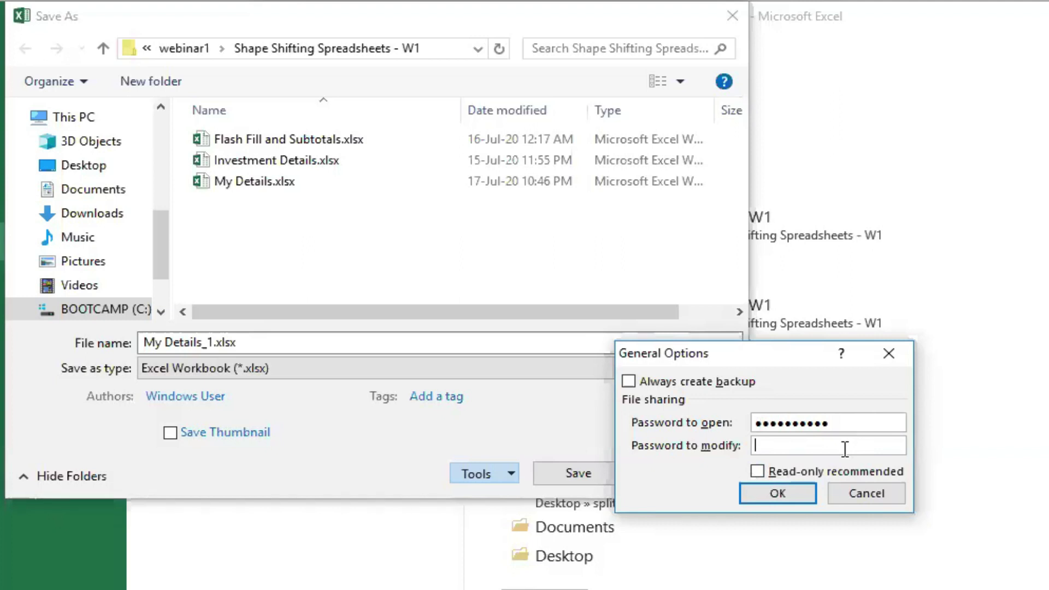
text(••••••••••)
click(777, 495)
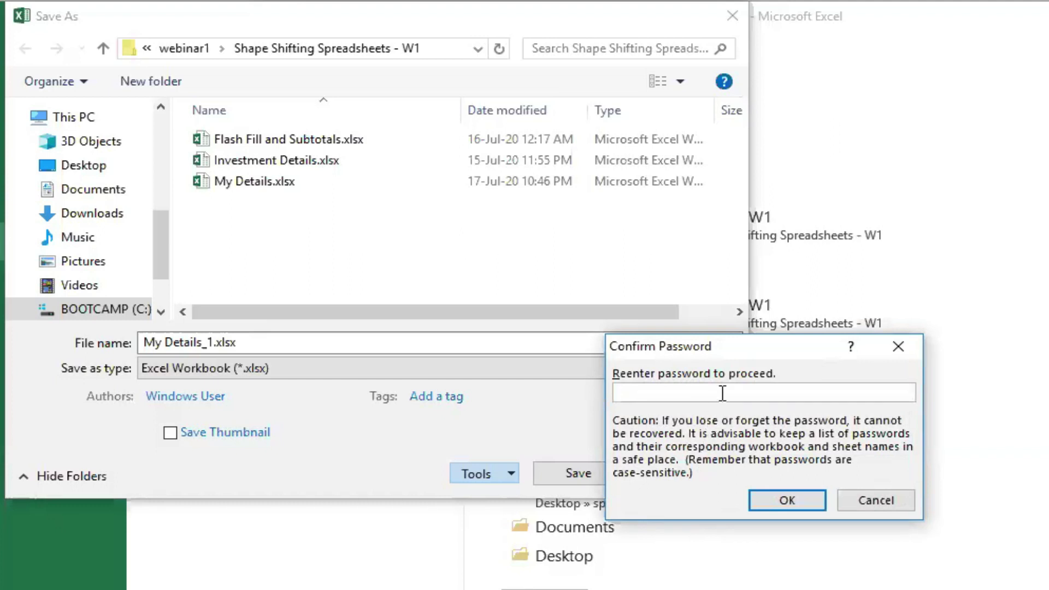
text(••••••••••)
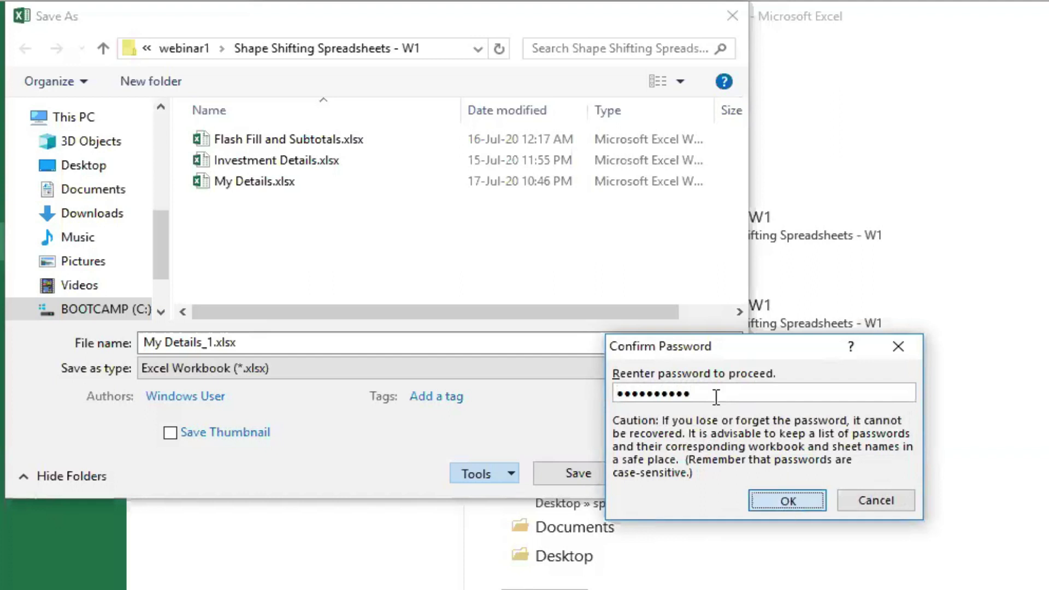
key(Return)
text(••••••••)
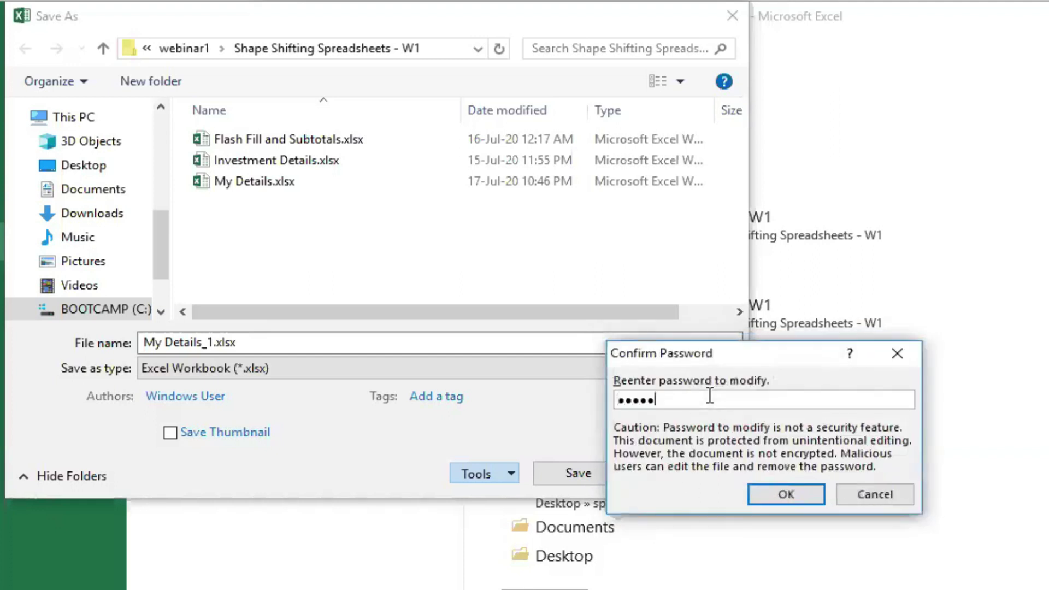
text(••)
click(775, 491)
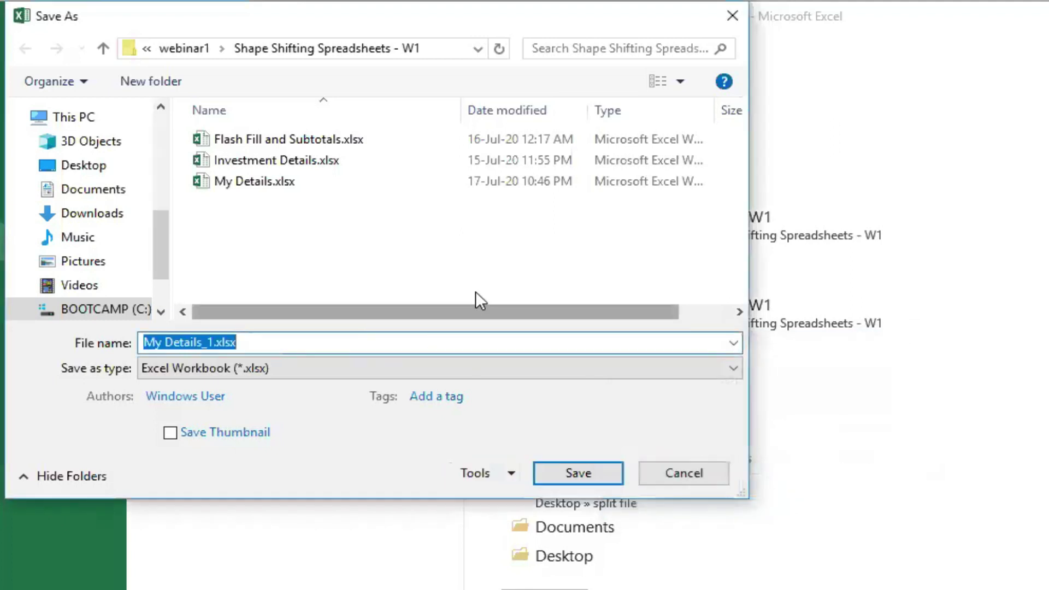
Step: Save My Details_1.xlsx and reopen it from File Explorer
click(581, 473)
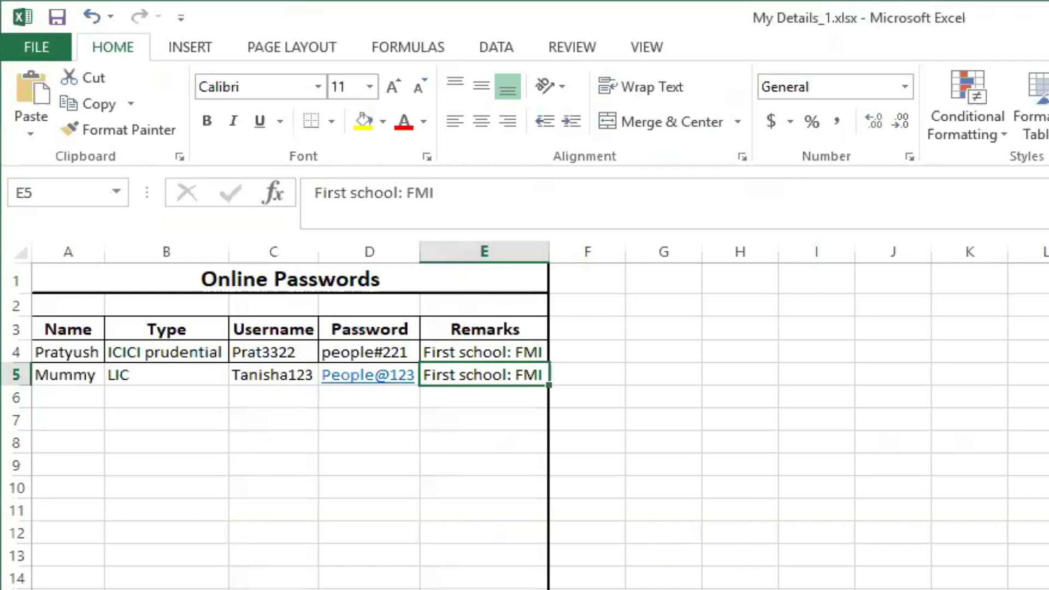
key(alt+Tab)
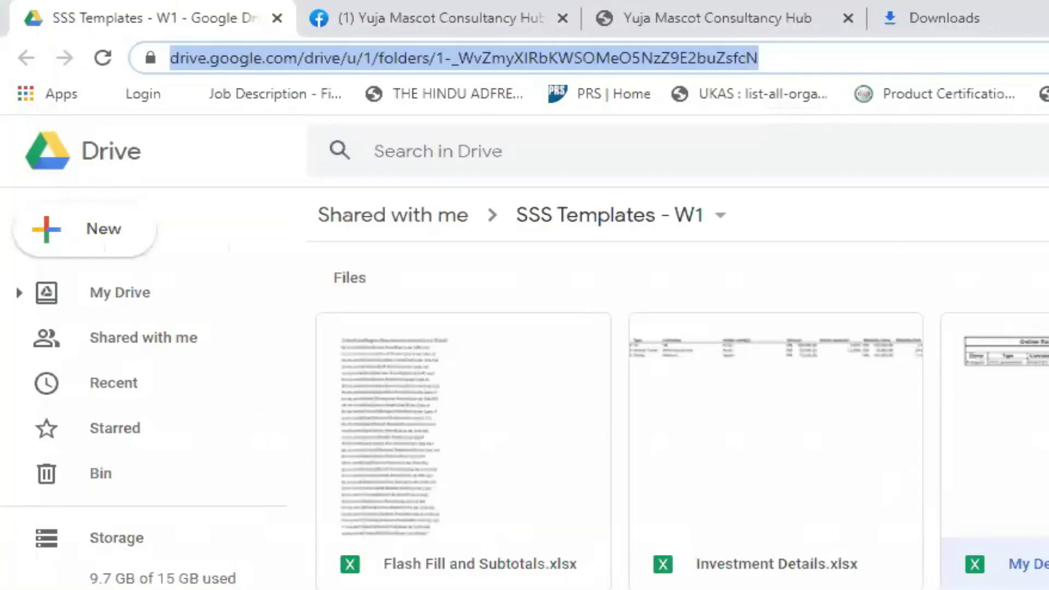
key(alt+Tab)
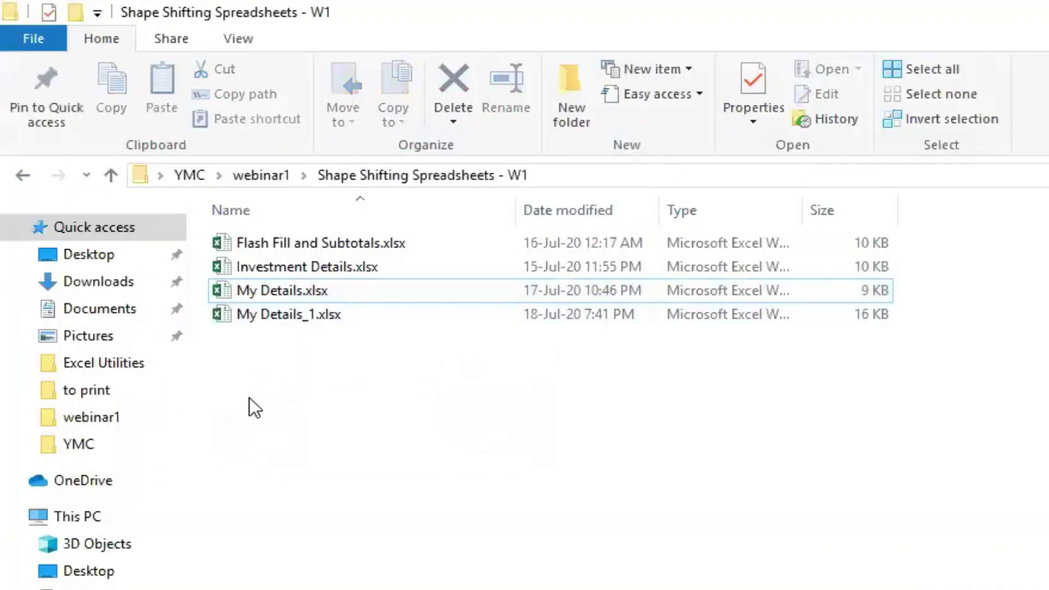
key(Down)
key(Return)
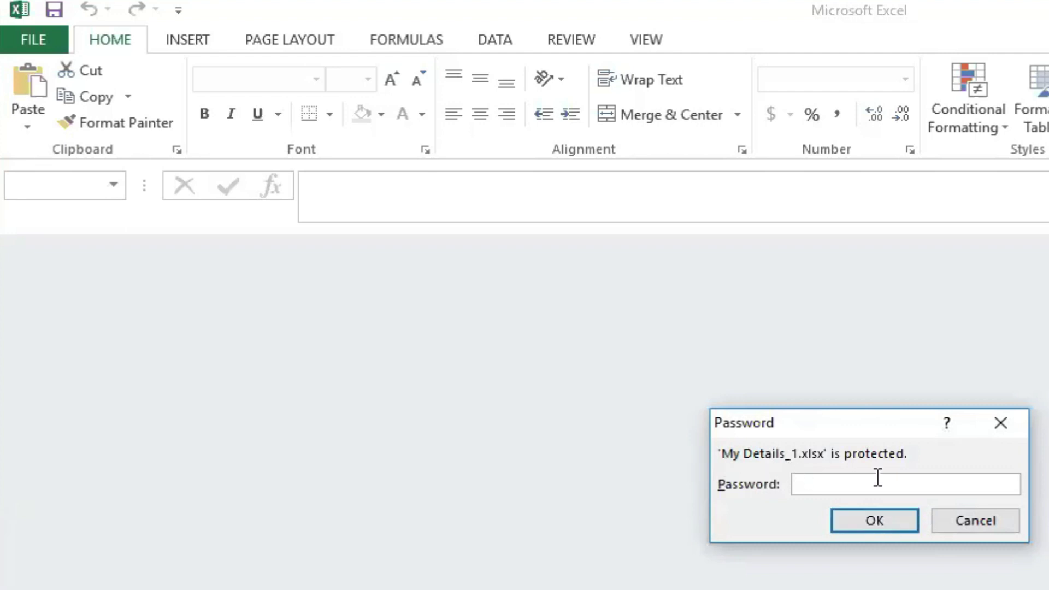
Step: Try a wrong open password, then reopen the file and enter the correct one
text(**********)
click(878, 524)
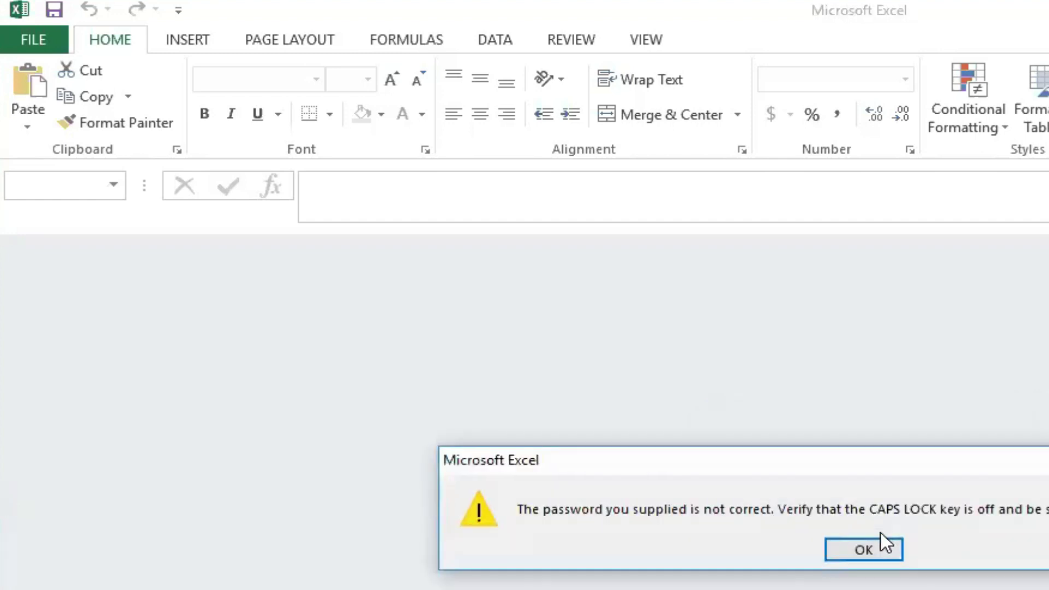
click(899, 562)
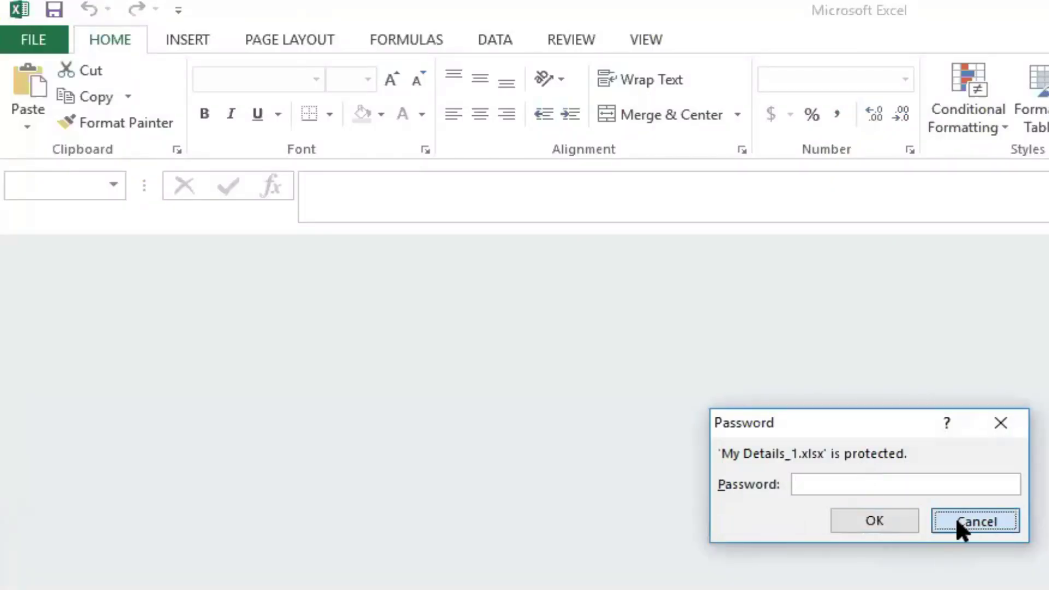
click(958, 522)
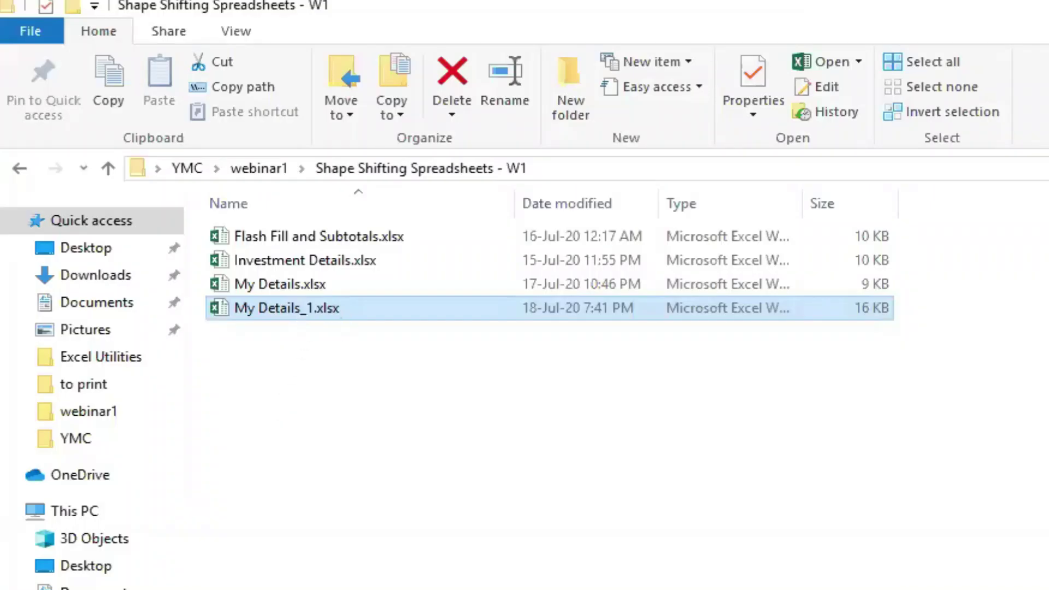
key(Return)
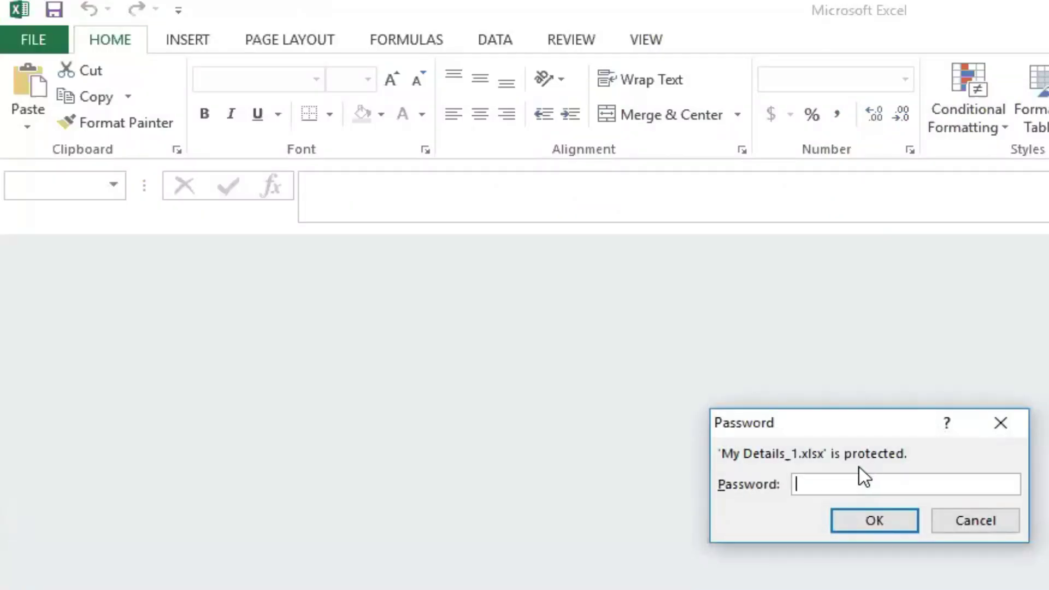
key(Return)
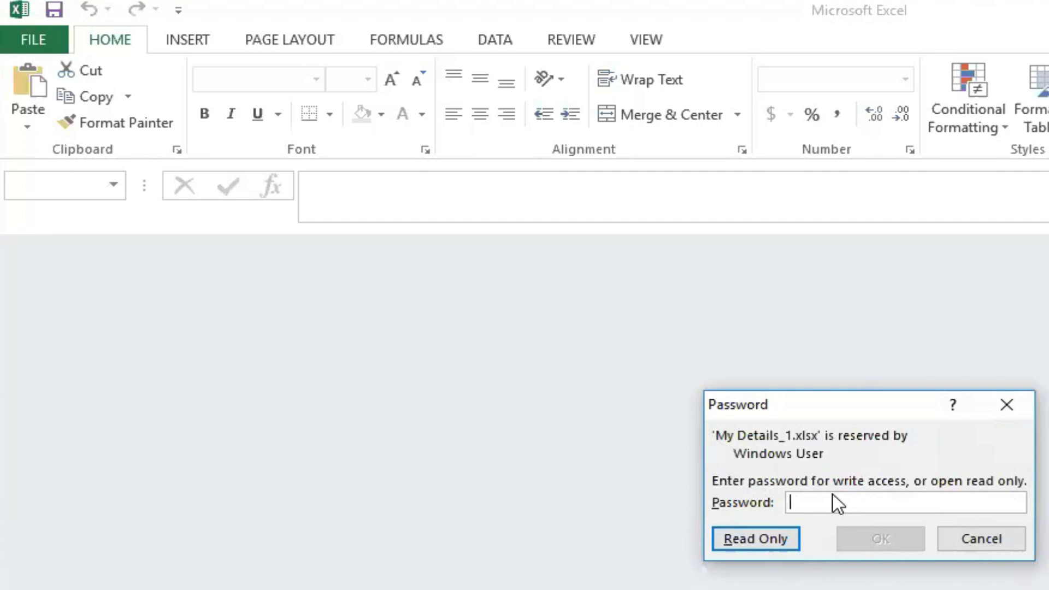
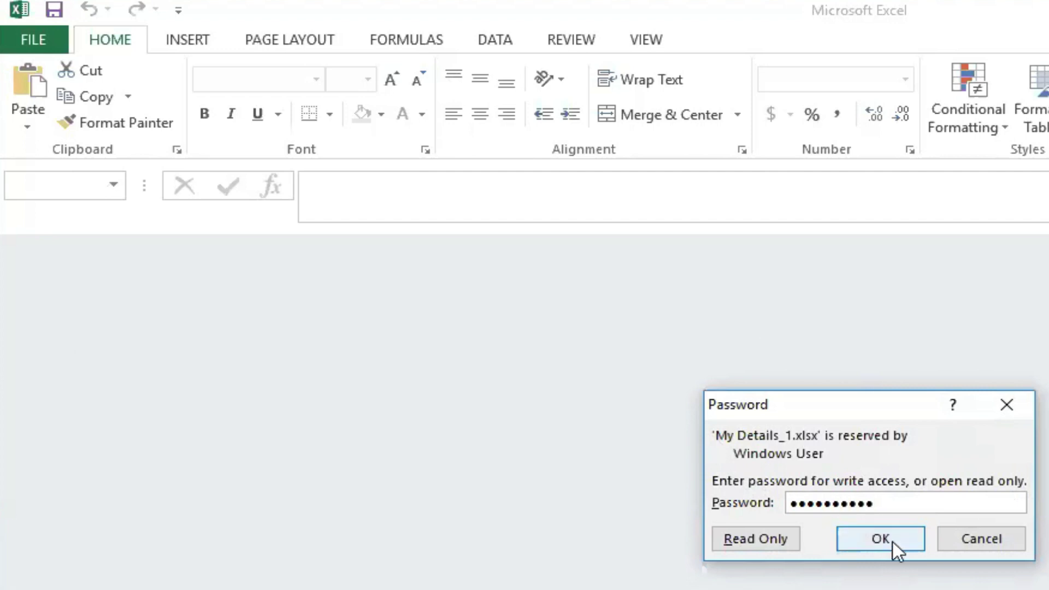
Step: Enter the modify password to open My Details_1.xlsx with write access
click(891, 542)
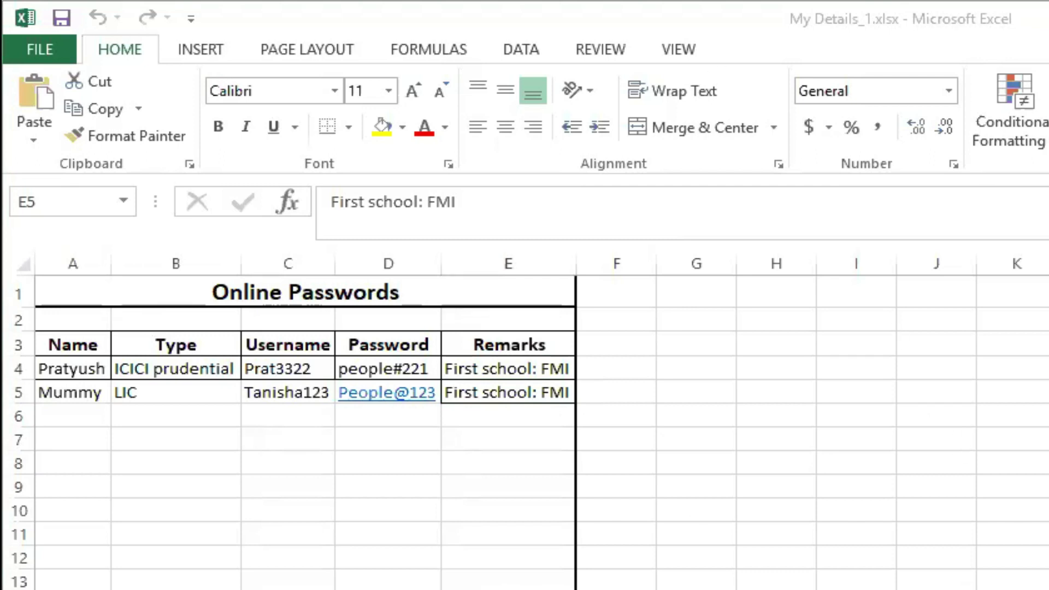
key(alt+Tab)
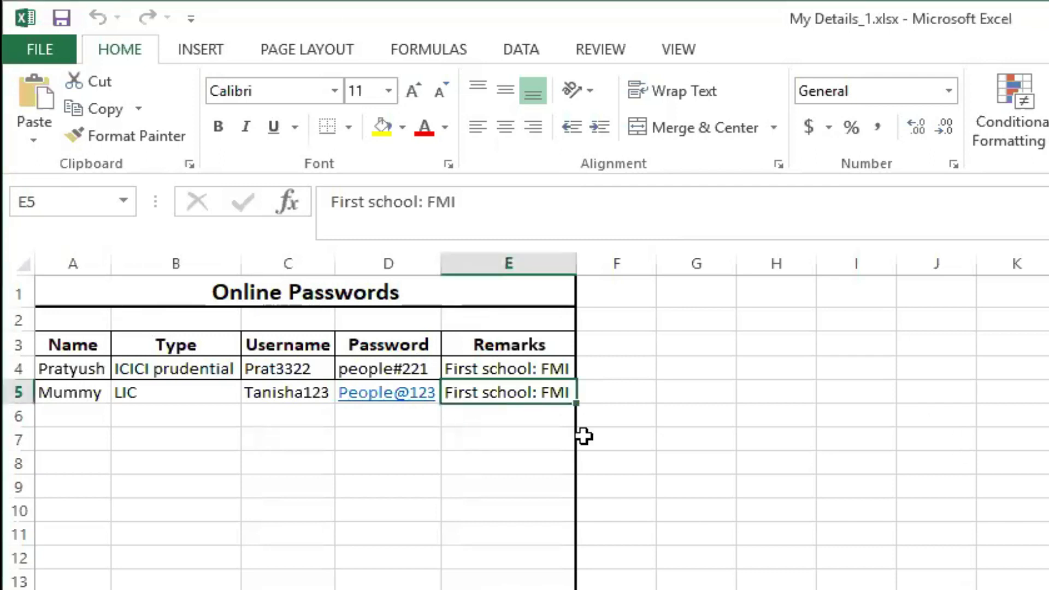
key(Left)
key(Up)
key(Down)
key(Up)
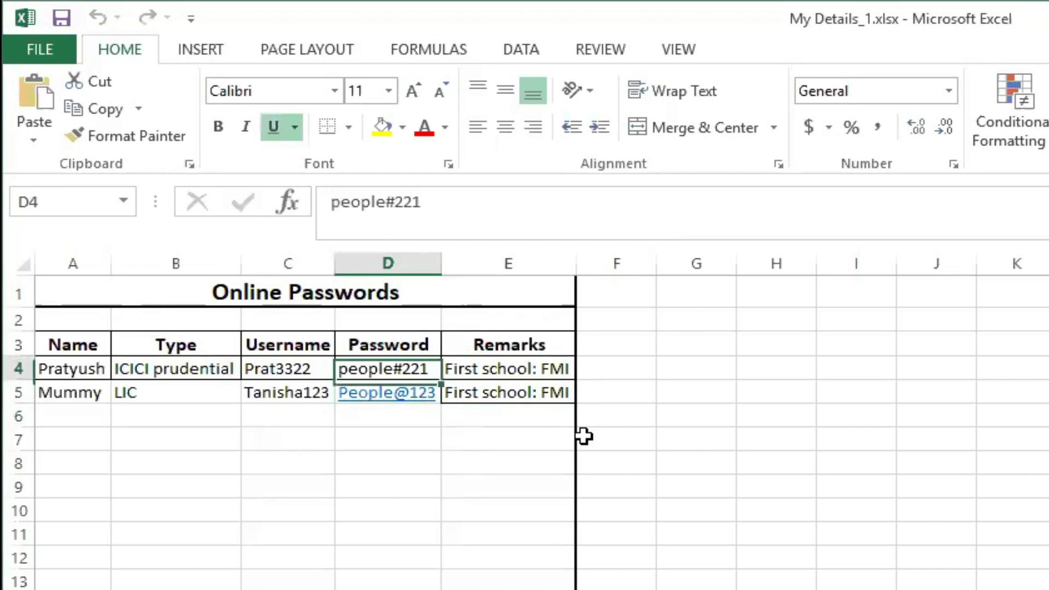
key(Up)
key(Left)
key(Down)
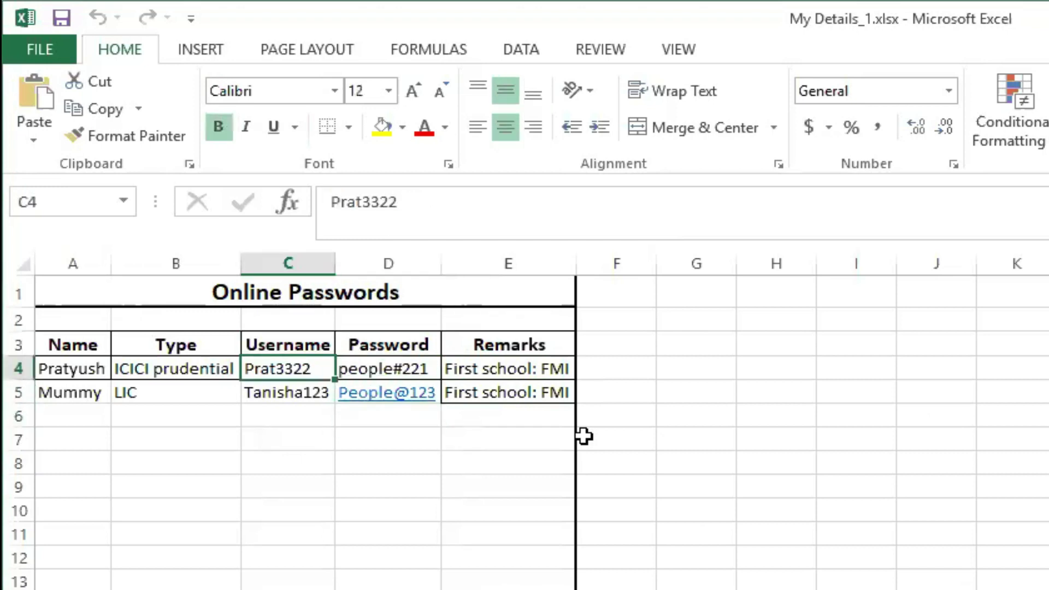
key(Right)
key(Down)
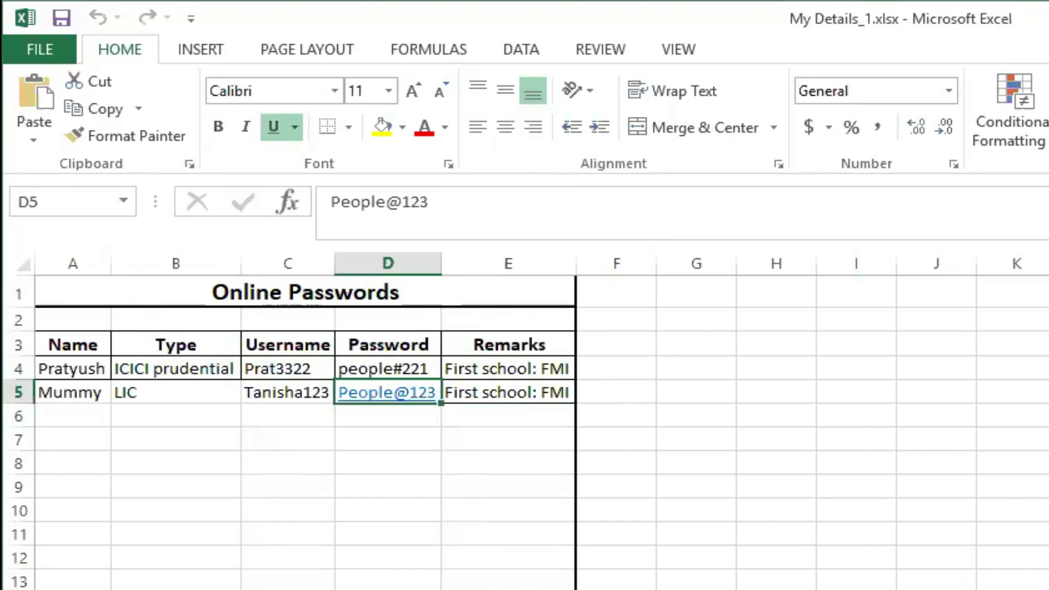
click(412, 365)
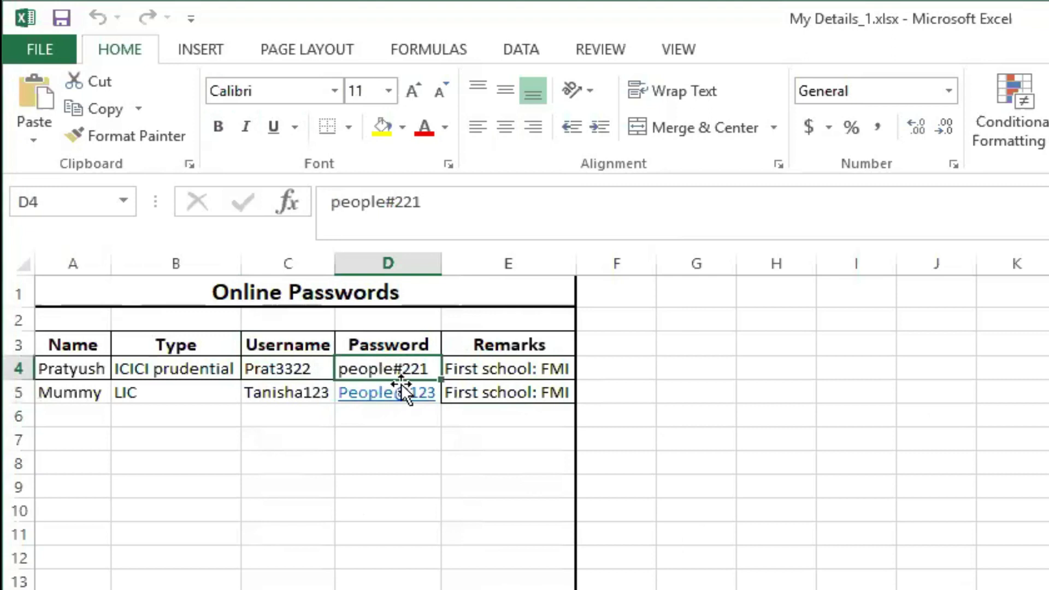
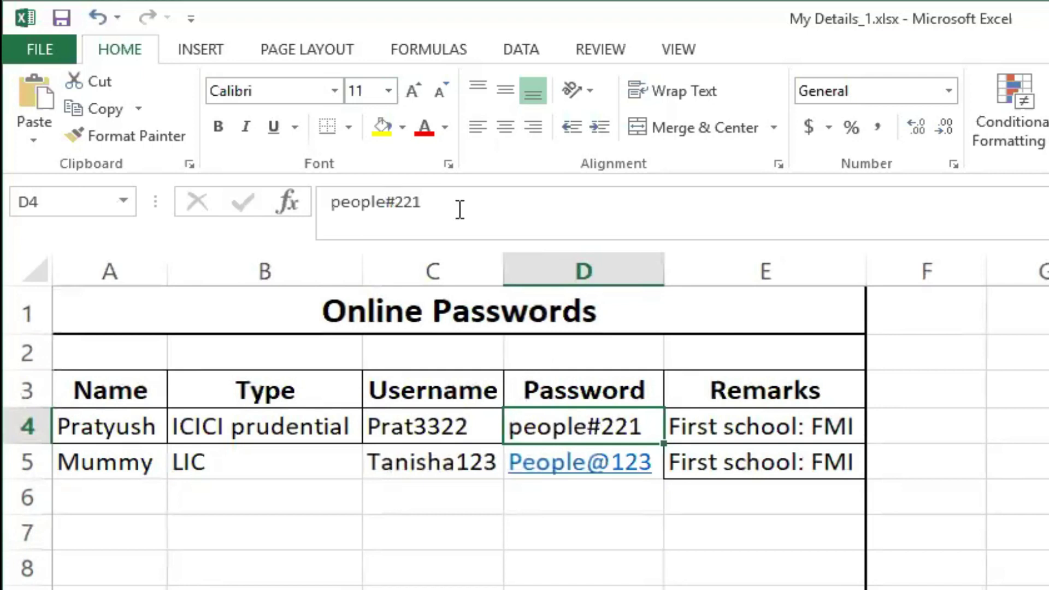
click(480, 209)
drag(480, 210, 342, 191)
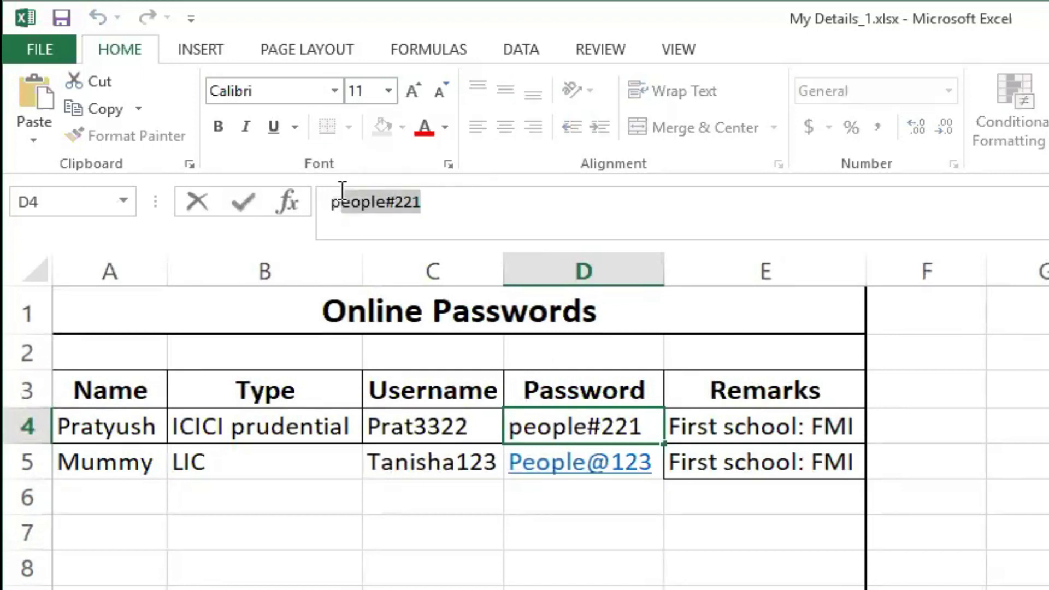
click(547, 228)
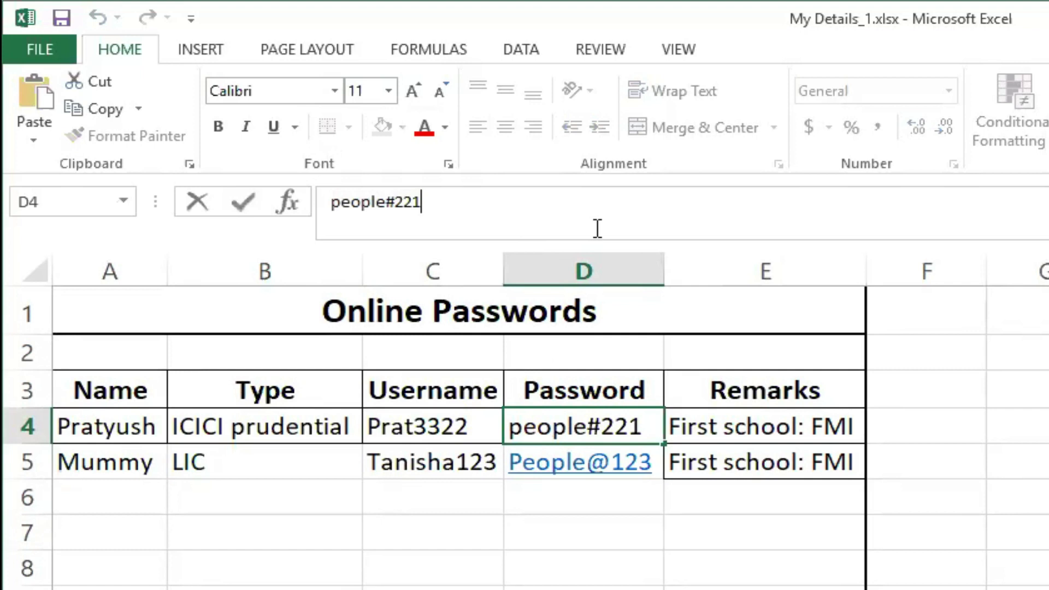
drag(577, 278, 485, 263)
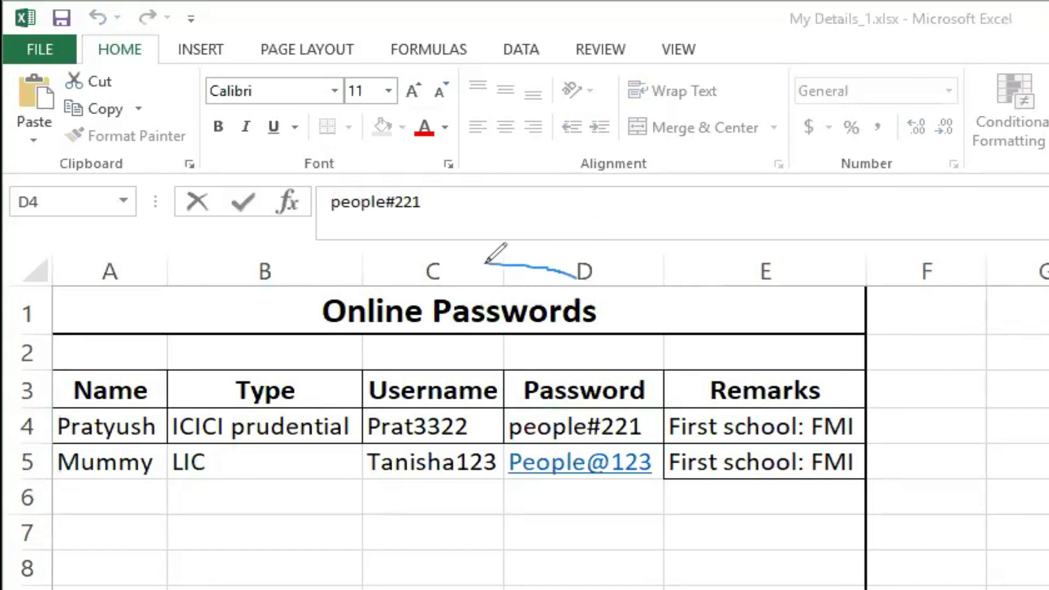
mouse_move(634, 402)
mouse_down()
mouse_move(474, 429)
mouse_move(643, 437)
mouse_move(627, 398)
mouse_up()
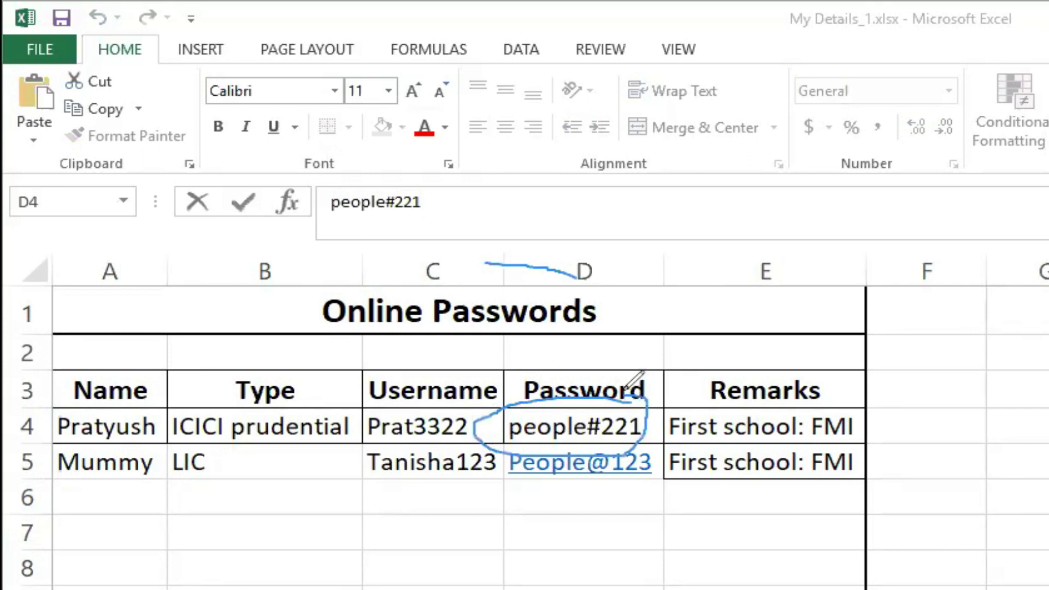
mouse_move(423, 184)
mouse_down()
mouse_move(308, 191)
mouse_move(452, 196)
mouse_move(429, 177)
mouse_up()
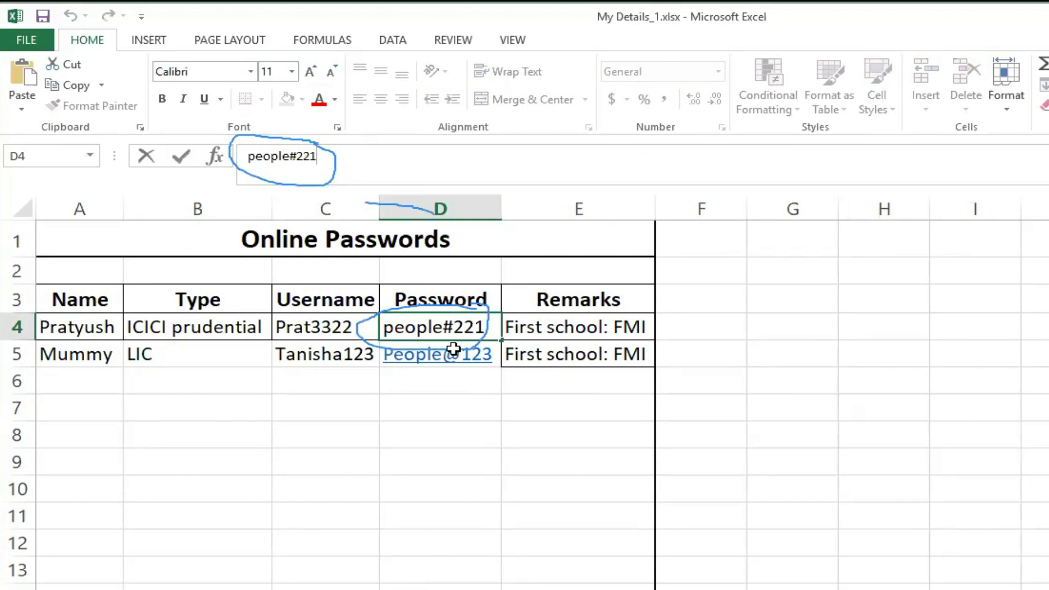
click(1044, 429)
Step: Replace D4's General format with the custom code ;;; so its password disappears from the grid
click(467, 329)
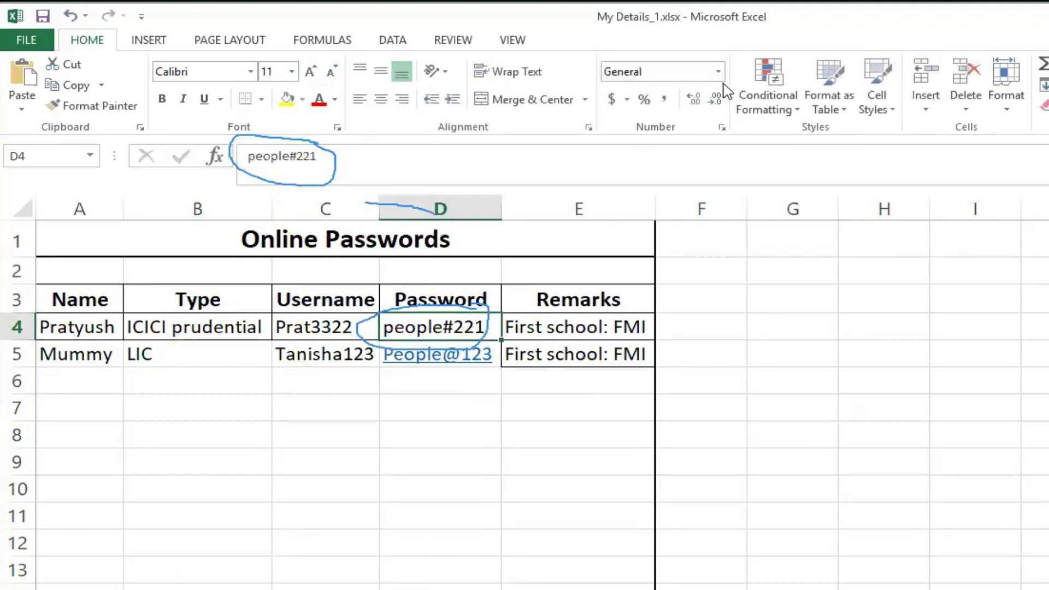
click(718, 72)
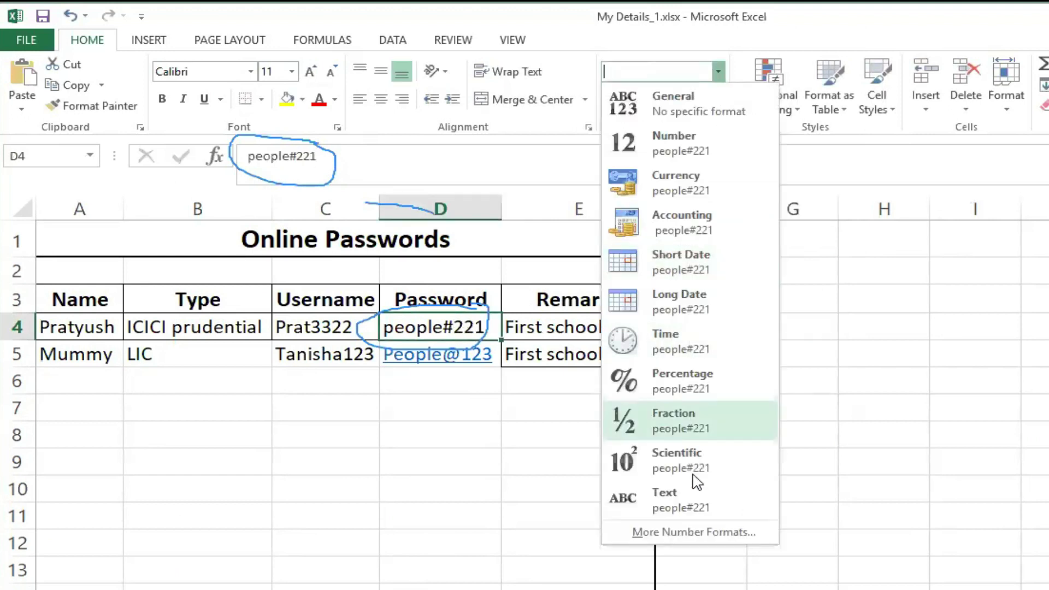
click(694, 533)
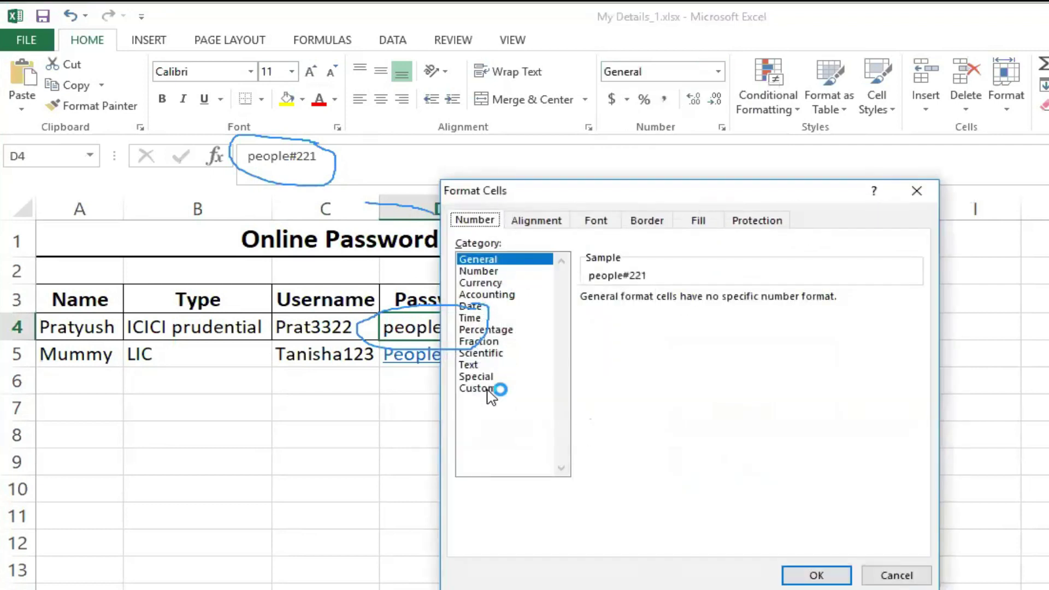
click(488, 389)
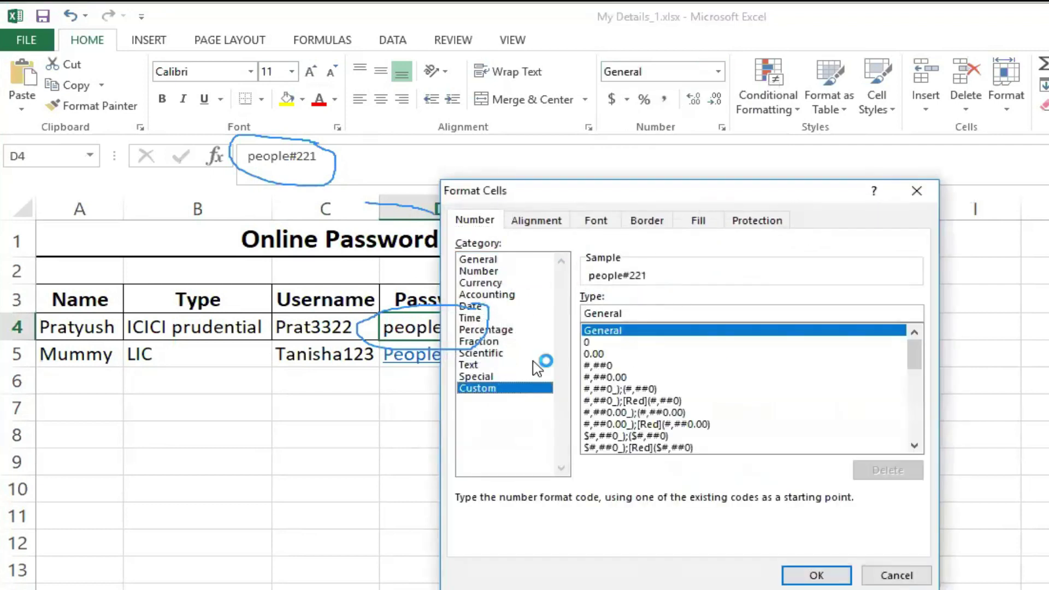
drag(679, 313, 559, 298)
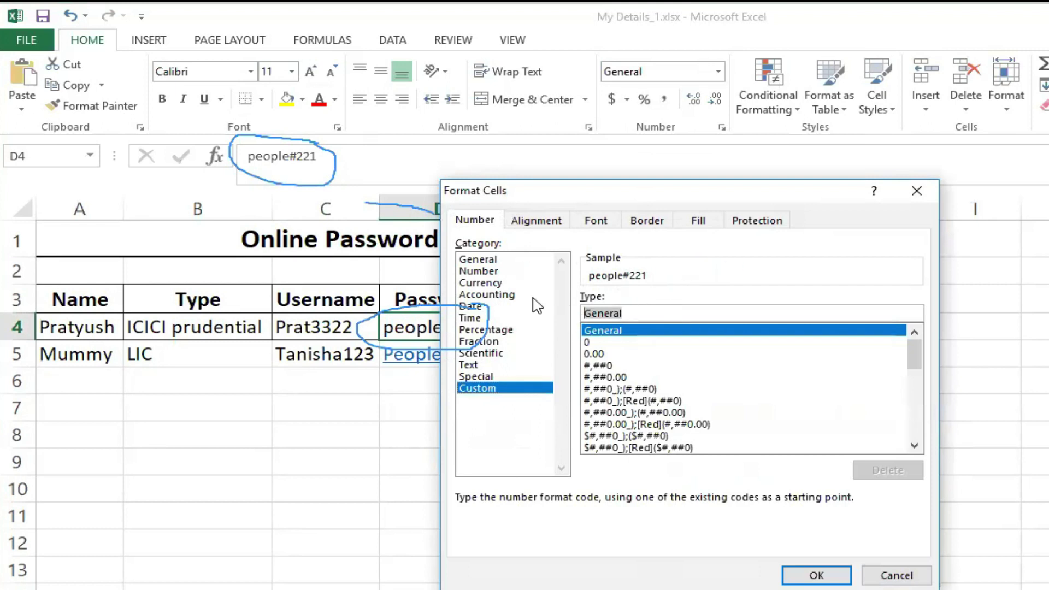
text(;;;)
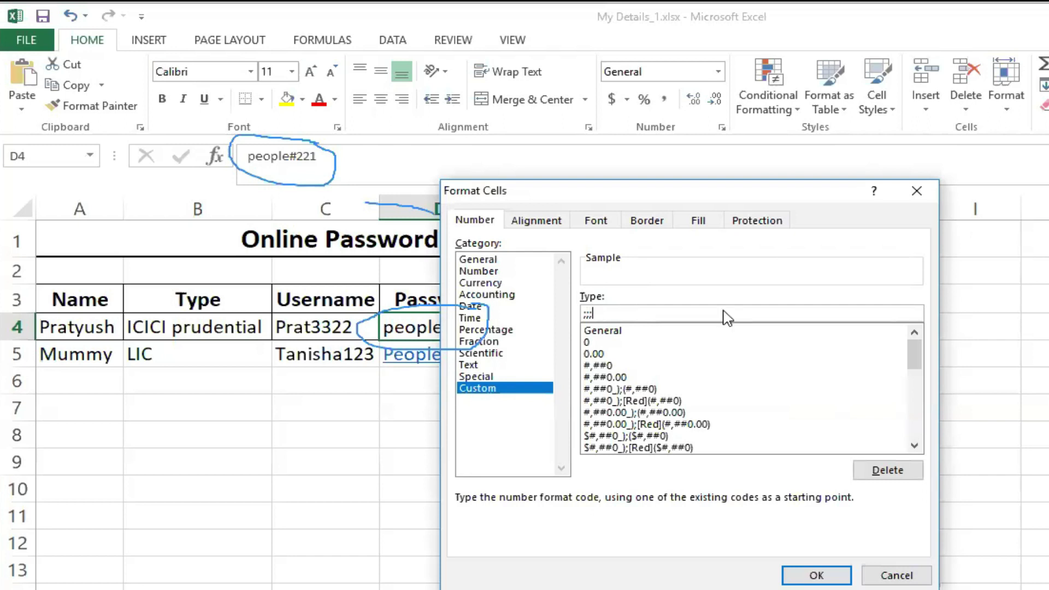
click(808, 575)
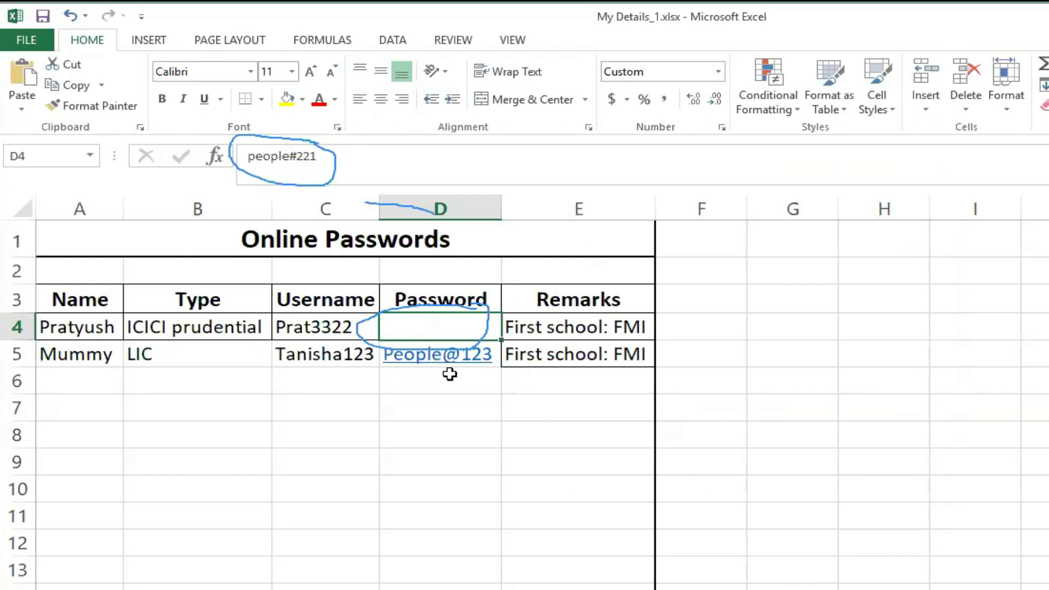
click(575, 361)
Step: Apply the custom number format ;;; to password cell D5
key(Up)
key(Left)
key(Down)
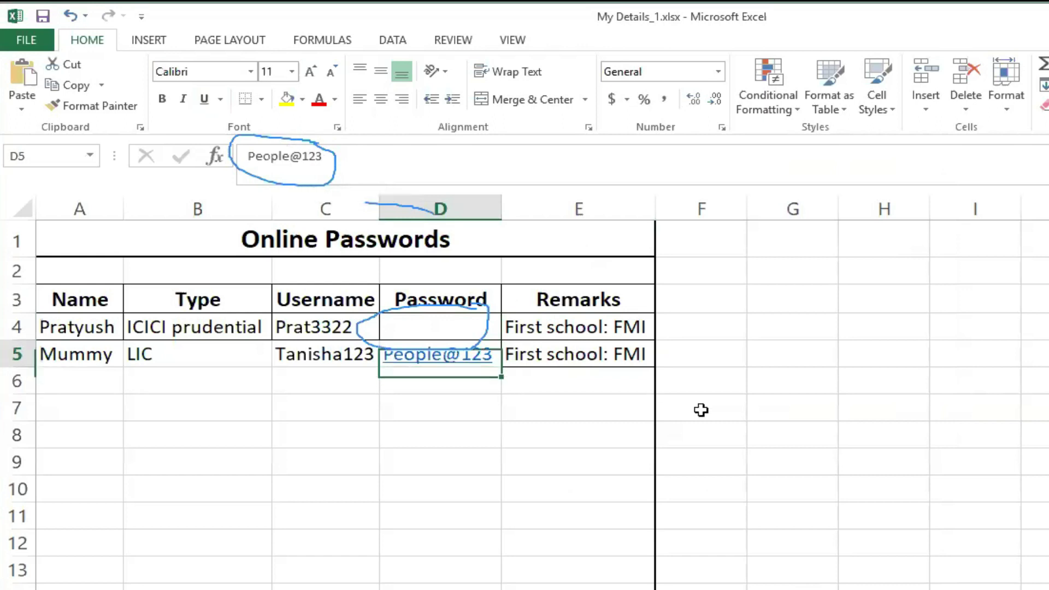
key(Left)
key(Right)
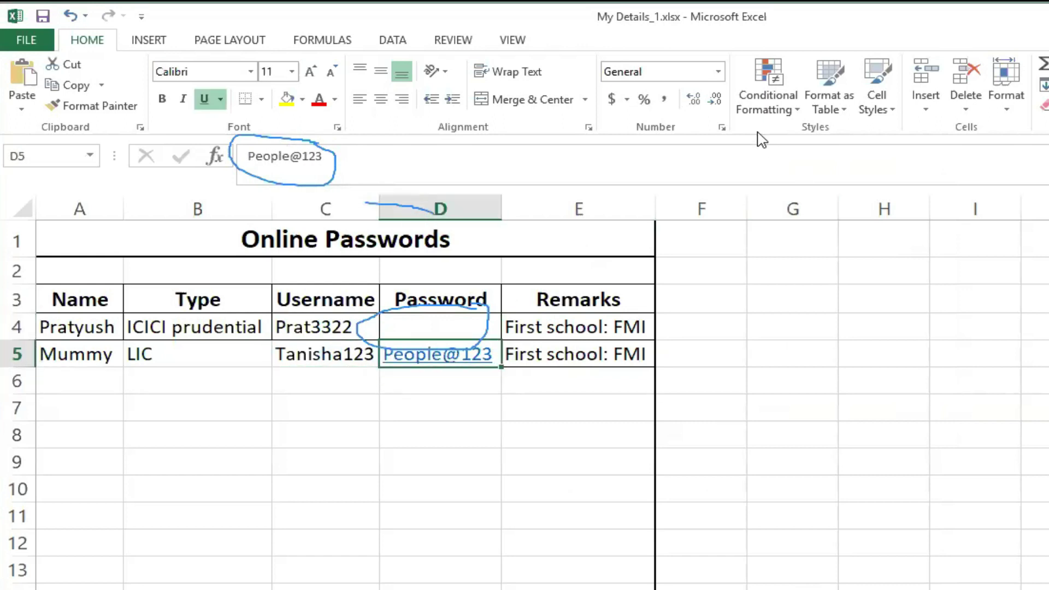
click(719, 72)
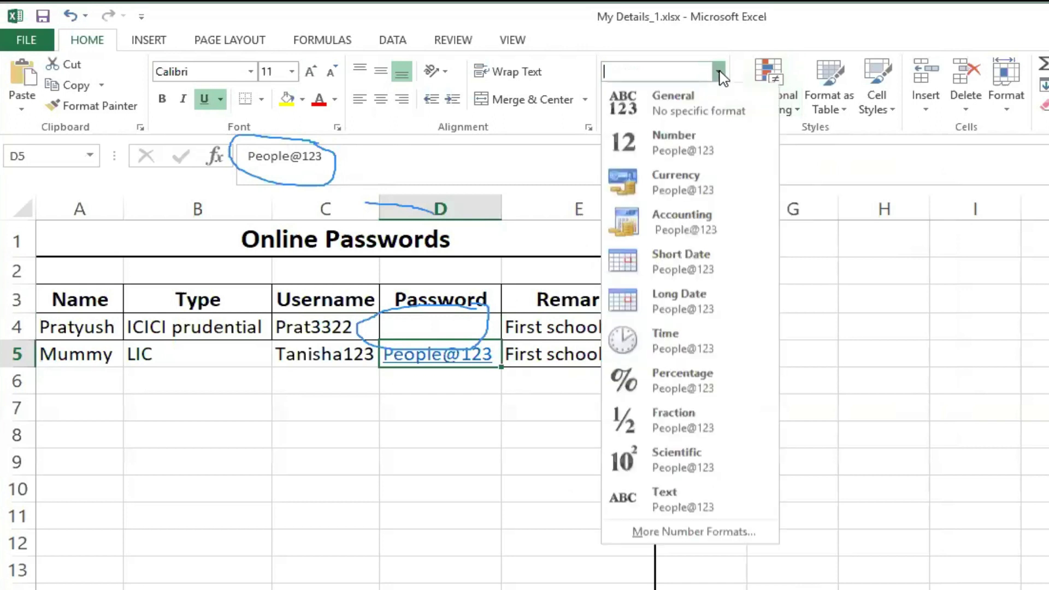
click(686, 533)
click(490, 389)
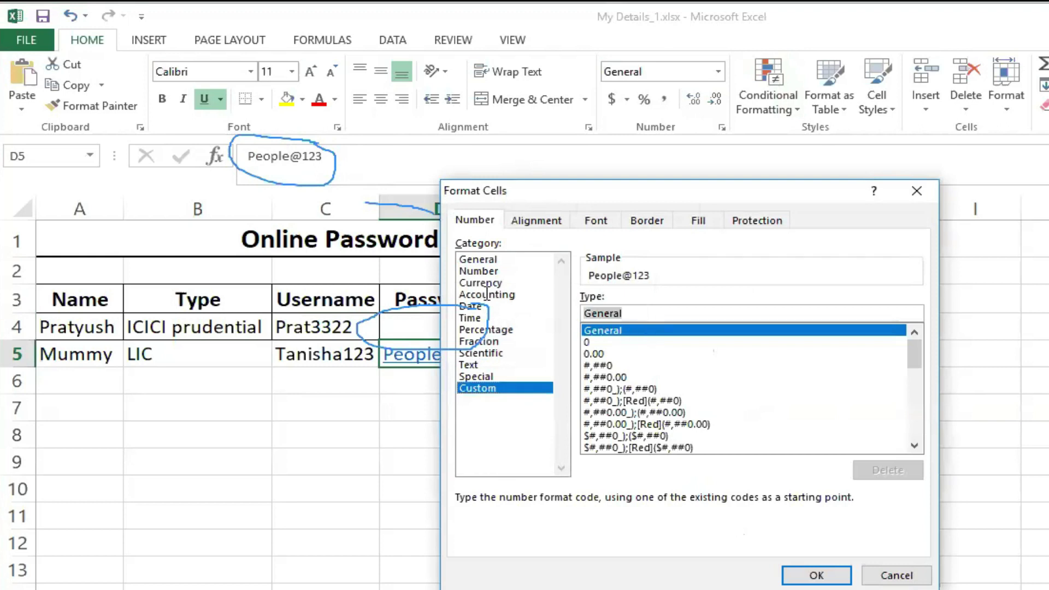
text(;;;)
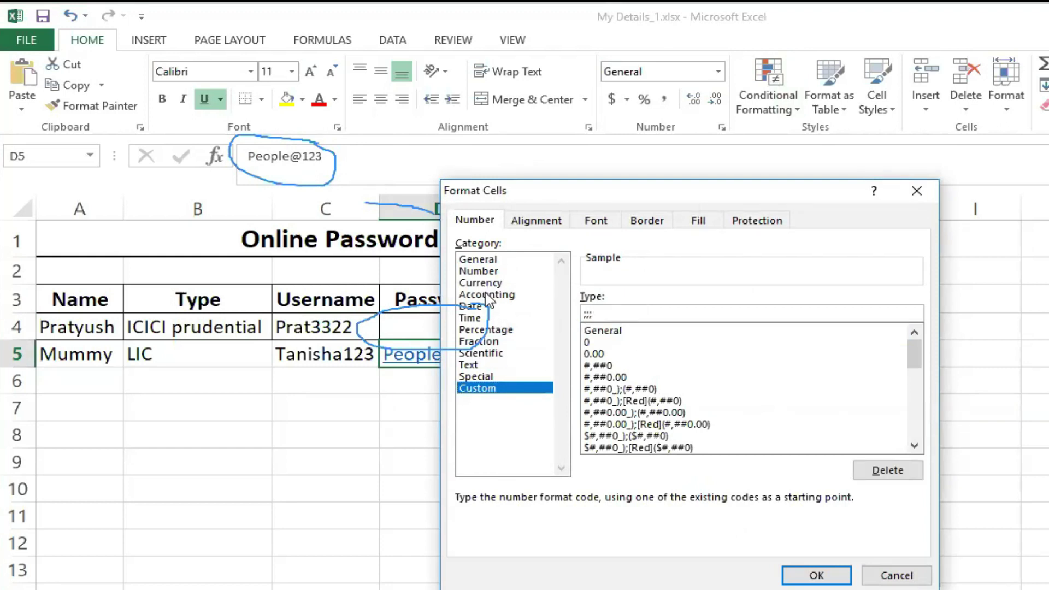
click(818, 576)
Step: Reselect D5 to confirm its password is still stored, dismissing a pop-up
click(479, 434)
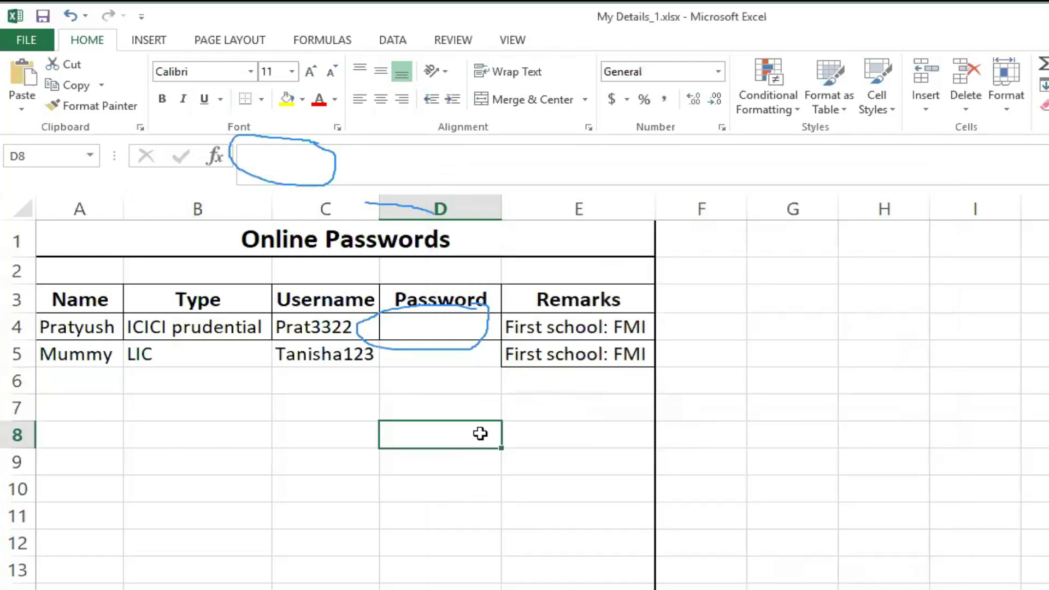
click(474, 364)
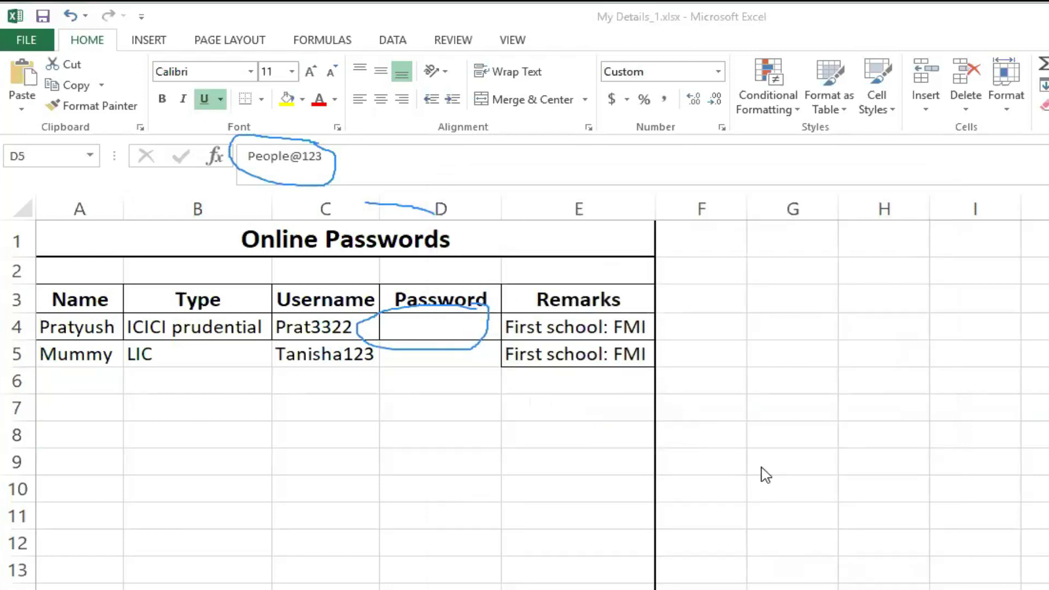
click(761, 495)
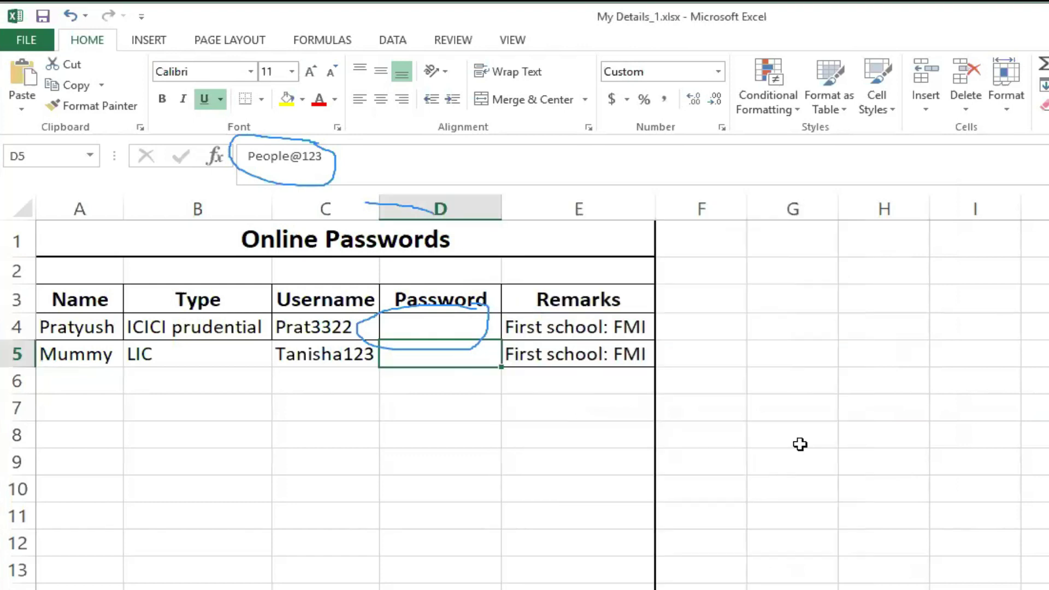
Step: Move between C5 and D5 to confirm D5's password still appears in the formula bar
click(785, 401)
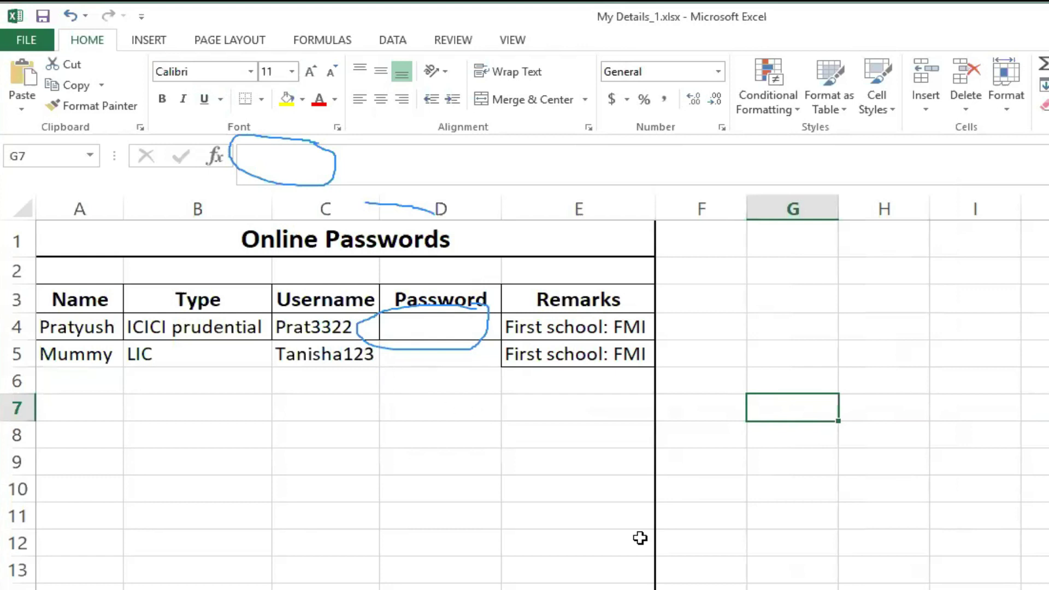
key(Up)
key(Up)
key(Left)
key(Left)
key(Left)
key(Left)
key(Right)
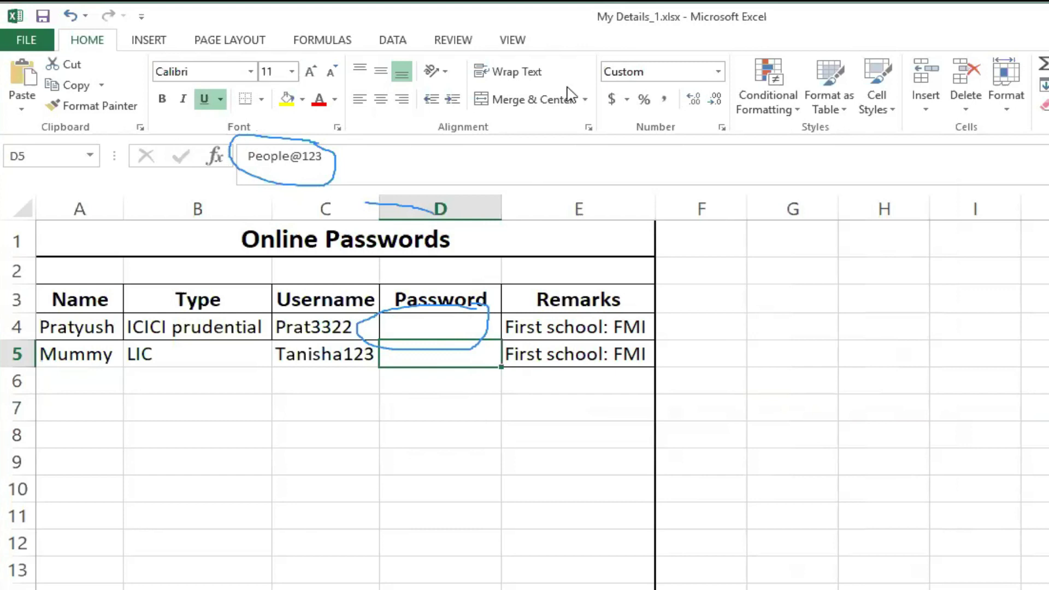
Step: Switch to the View ribbon tab for sheet display and window options
click(826, 304)
click(513, 40)
click(943, 391)
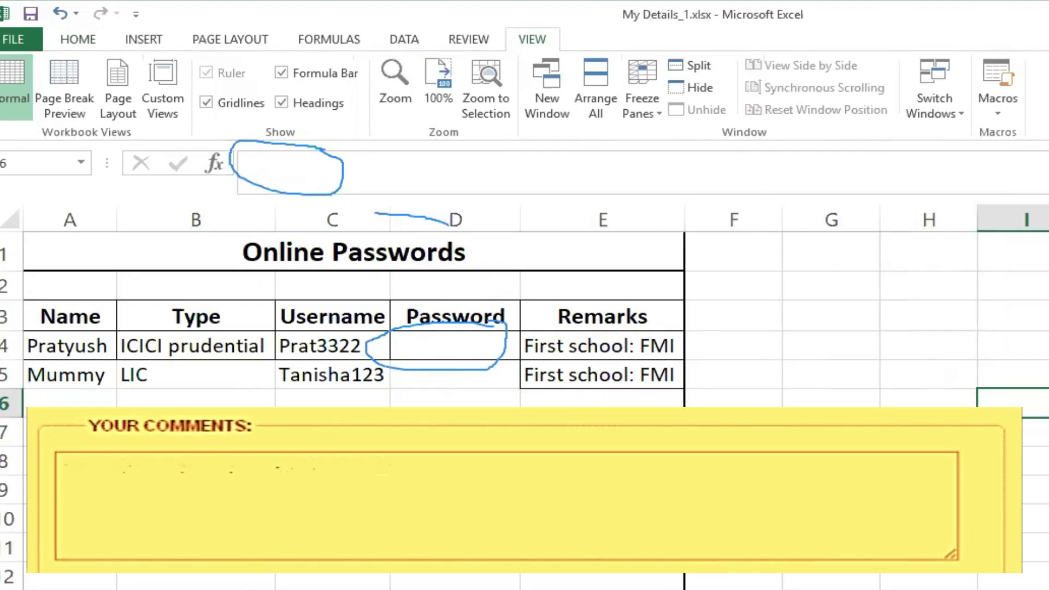
scroll(595, 313, down, 2)
scroll(595, 313, up, 2)
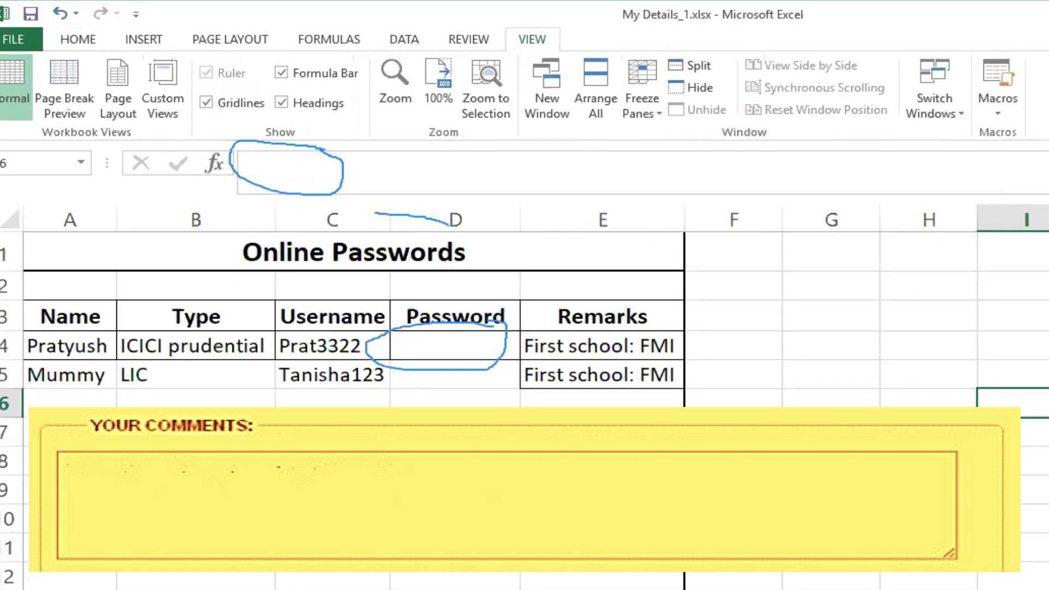